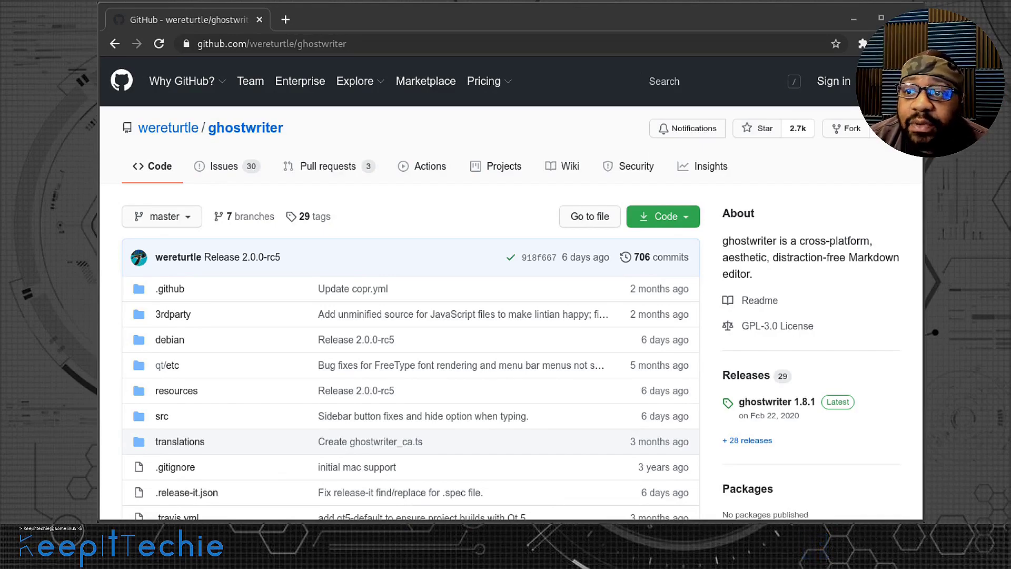
Review the ghostwriter repository overview and open the project page linked under the README's Screenshots heading in a new background tab
{"action": "left_click", "coordinate": [103, 378]}
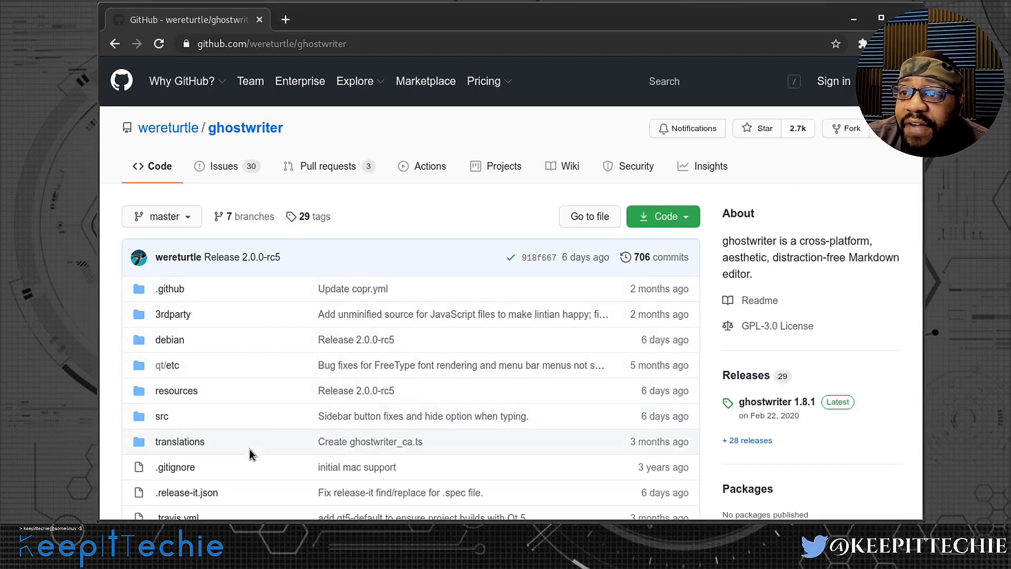
{"action": "mouse_move", "coordinate": [179, 133]}
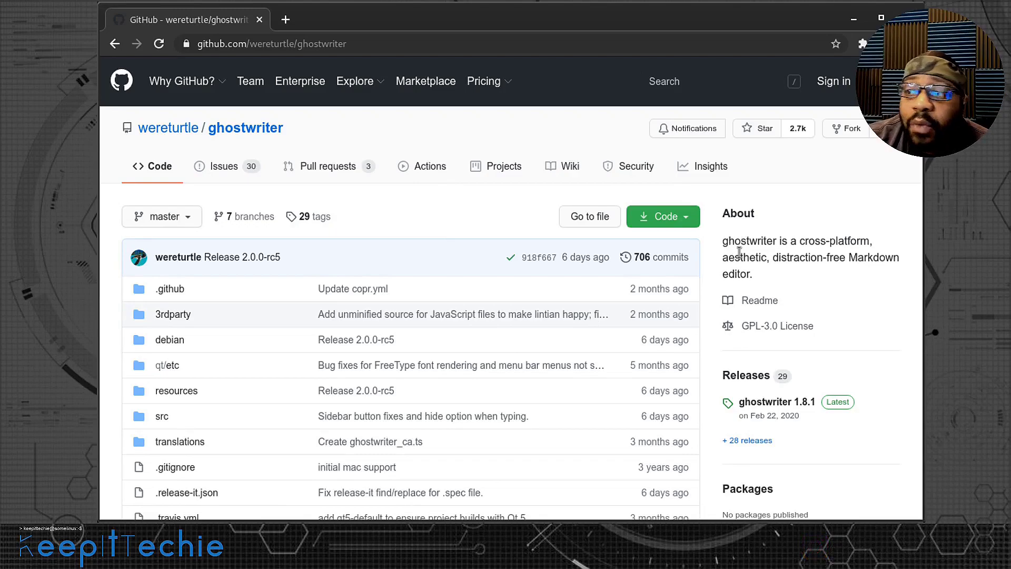
{"action": "scroll", "coordinate": [755, 262], "scroll_direction": "down", "scroll_amount": 2}
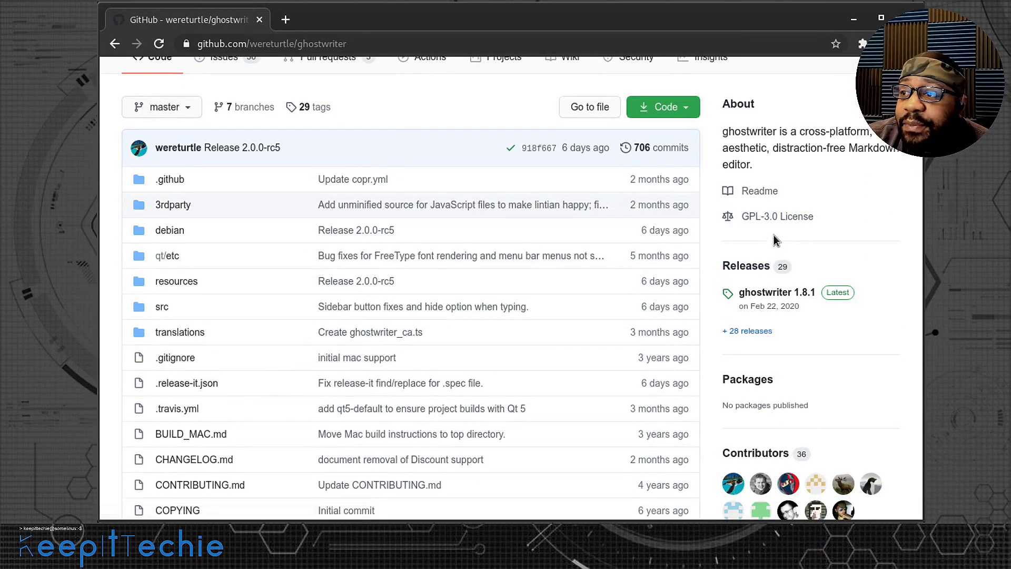
{"action": "scroll", "coordinate": [764, 245], "scroll_direction": "down", "scroll_amount": 10}
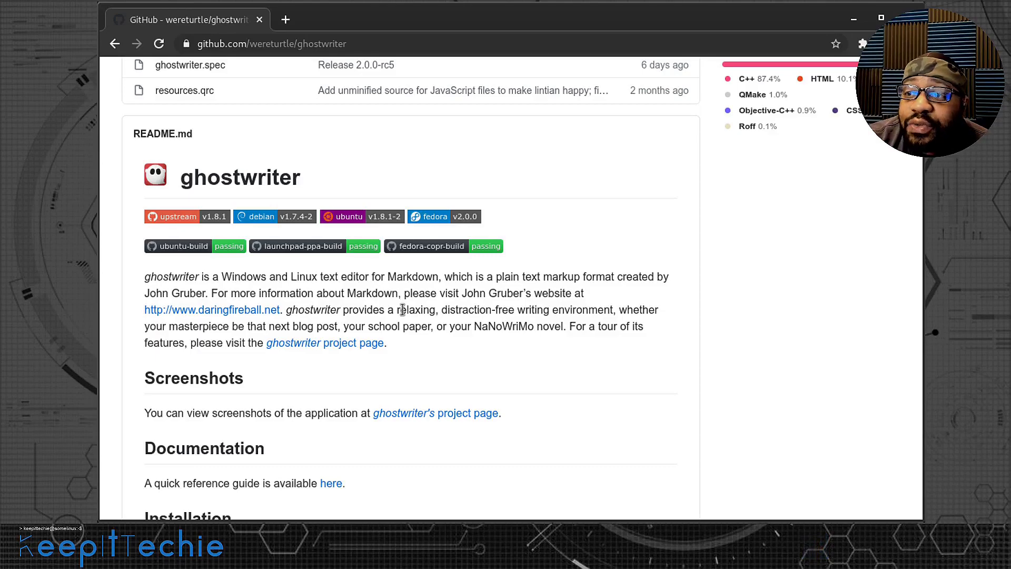
{"action": "scroll", "coordinate": [413, 317], "scroll_direction": "down", "scroll_amount": 3}
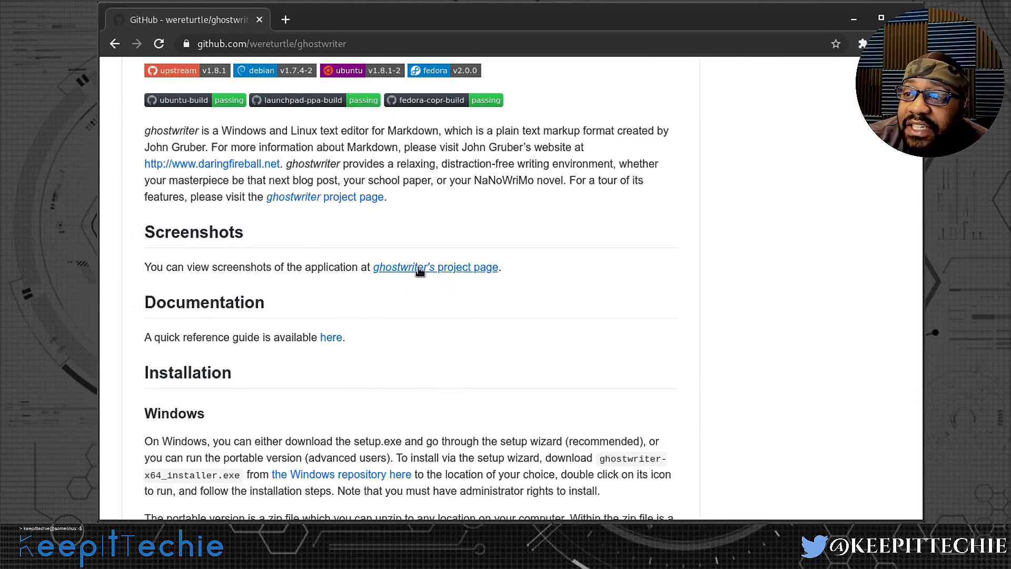
{"action": "middle_click", "coordinate": [442, 268]}
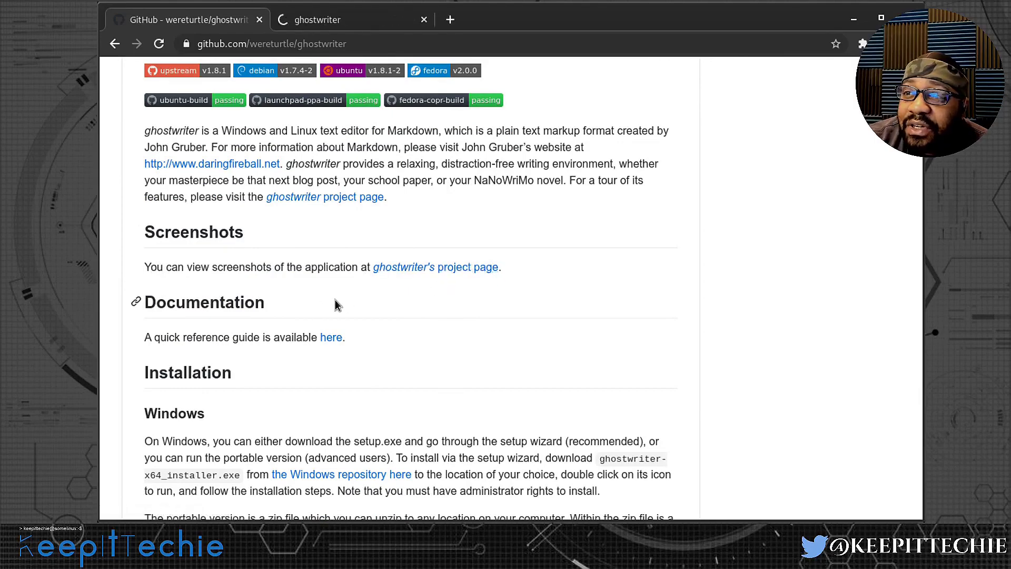
Read the README's Installation instructions for Windows, Linux, MacOS and FreeBSD
{"action": "scroll", "coordinate": [380, 288], "scroll_direction": "down", "scroll_amount": 4}
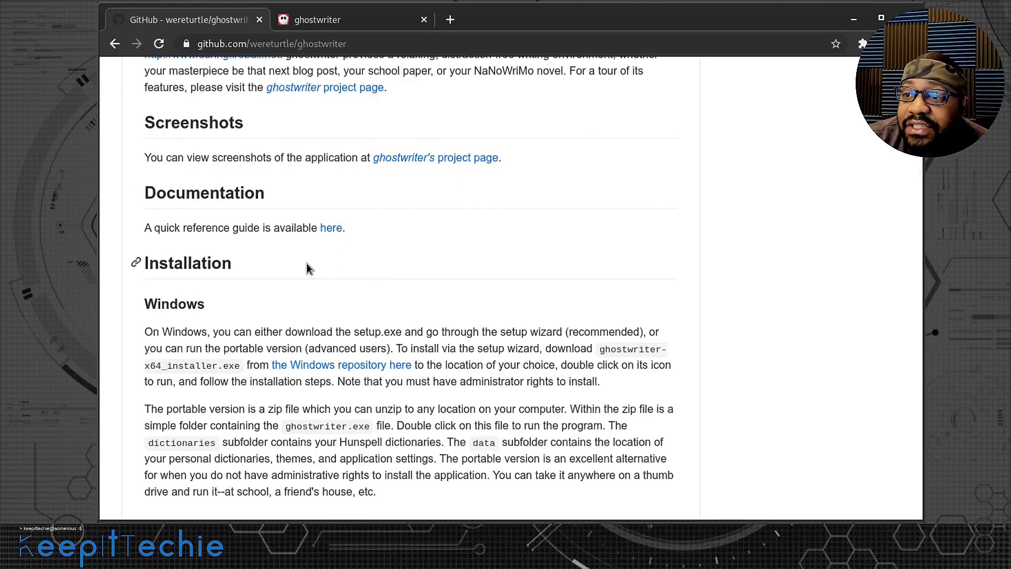
{"action": "scroll", "coordinate": [249, 293], "scroll_direction": "down", "scroll_amount": 1}
{"action": "scroll", "coordinate": [247, 290], "scroll_direction": "down", "scroll_amount": 3}
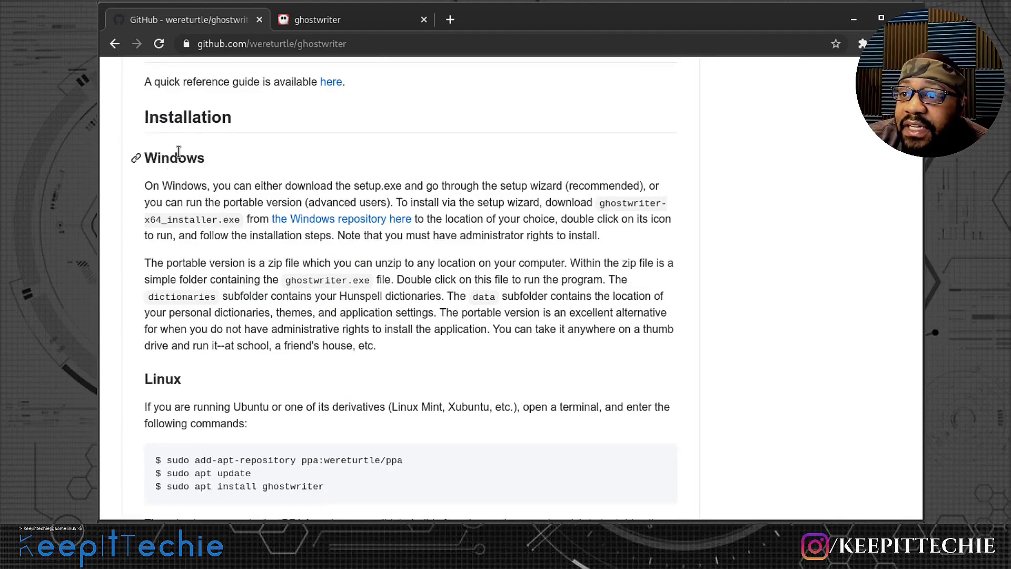
{"action": "scroll", "coordinate": [302, 317], "scroll_direction": "down", "scroll_amount": 2}
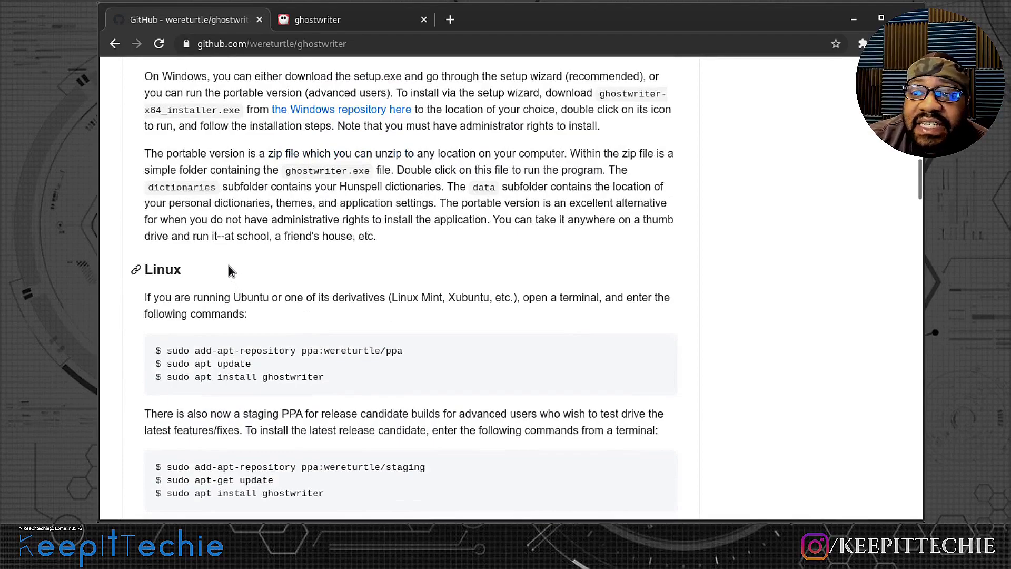
{"action": "scroll", "coordinate": [322, 221], "scroll_direction": "up", "scroll_amount": 1}
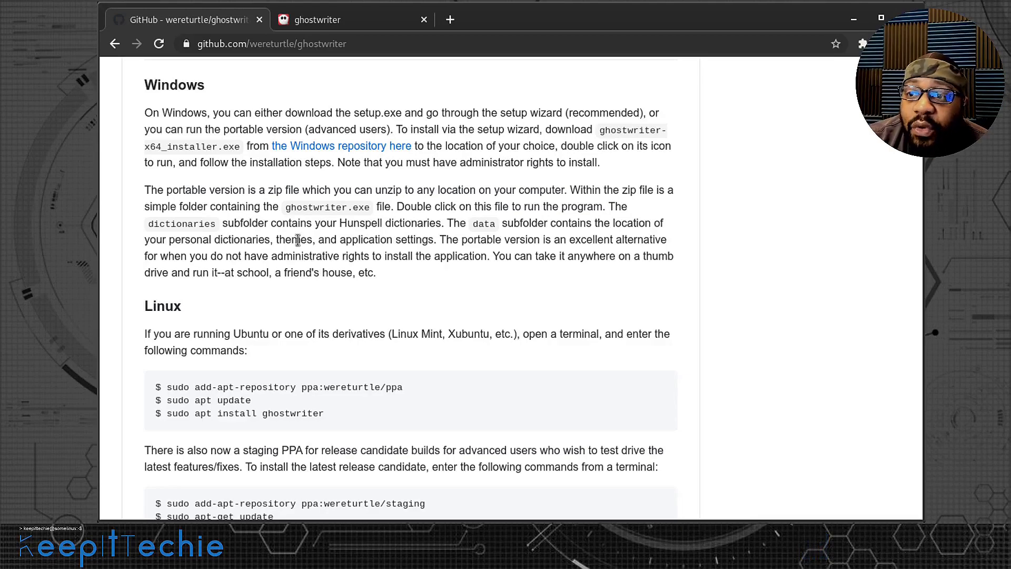
{"action": "scroll", "coordinate": [313, 283], "scroll_direction": "down", "scroll_amount": 3}
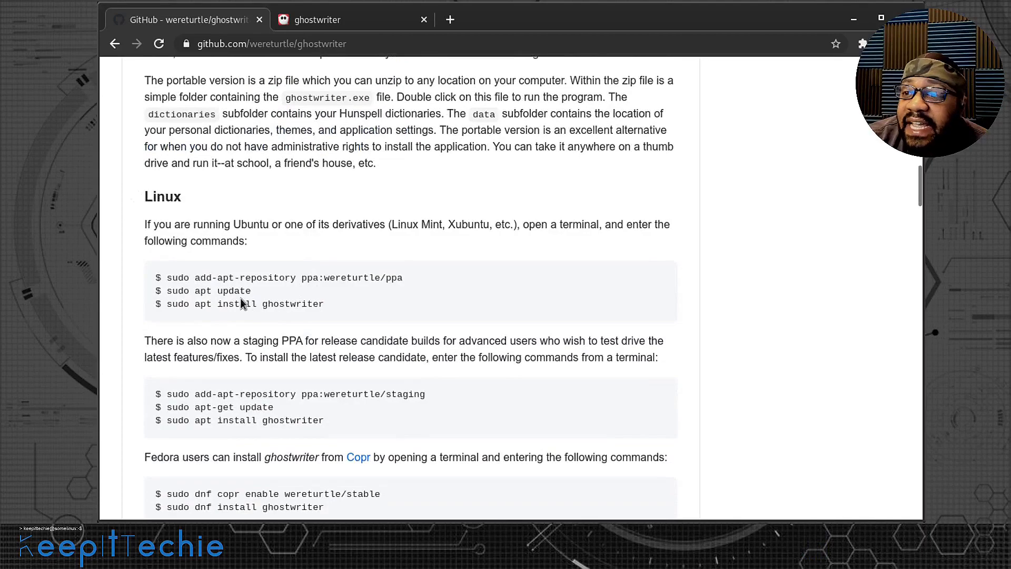
{"action": "scroll", "coordinate": [242, 300], "scroll_direction": "down", "scroll_amount": 2}
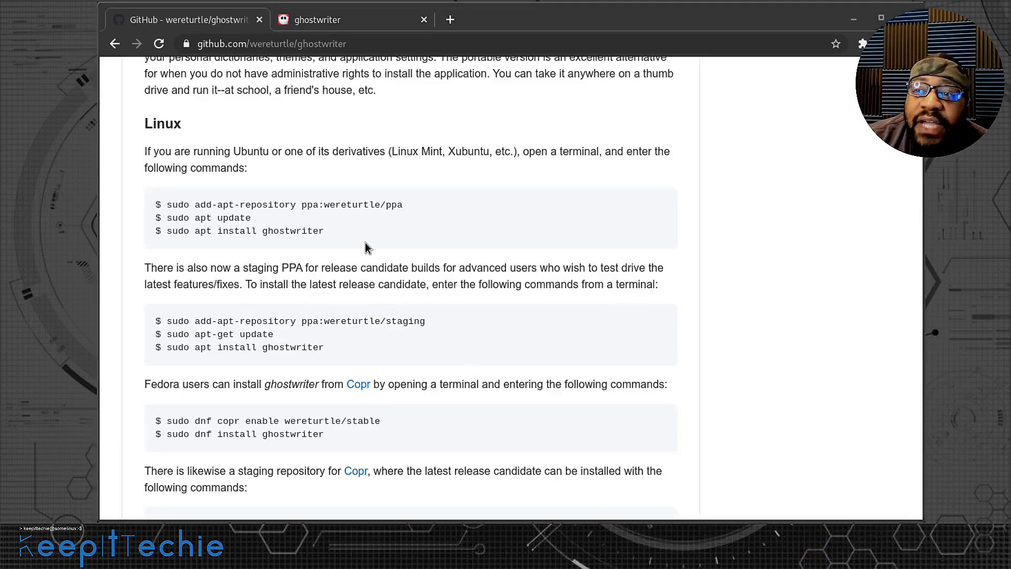
{"action": "scroll", "coordinate": [387, 279], "scroll_direction": "down", "scroll_amount": 7}
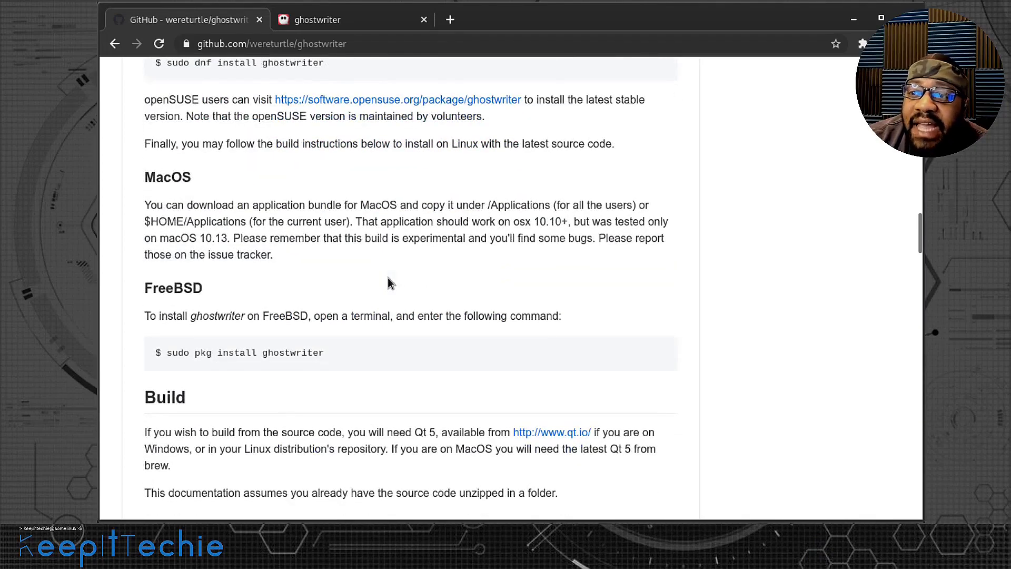
Examine the README's Build section with the source build commands for Windows, Linux, MacOS and FreeBSD
{"action": "scroll", "coordinate": [388, 277], "scroll_direction": "down", "scroll_amount": 3}
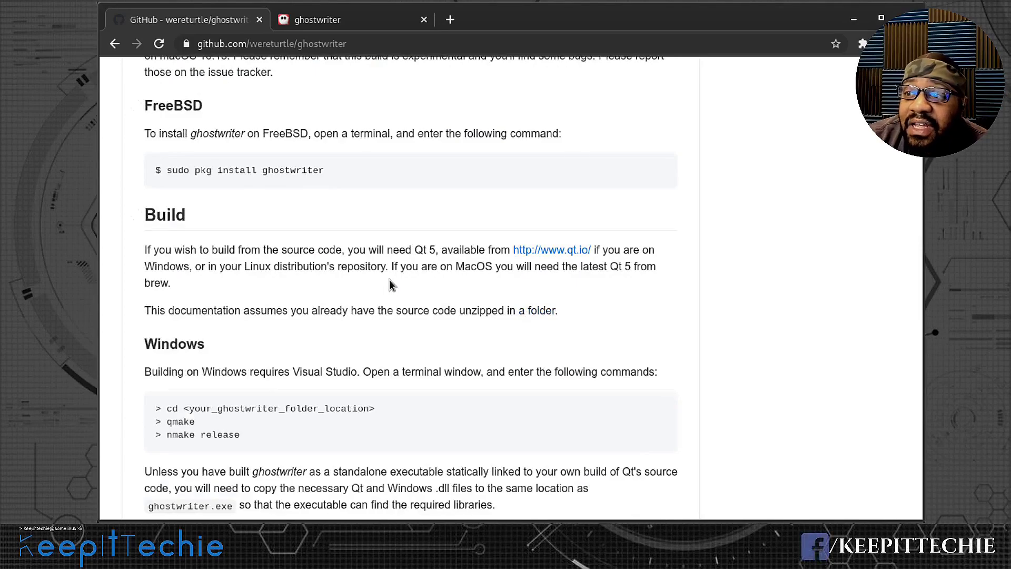
{"action": "scroll", "coordinate": [390, 285], "scroll_direction": "down", "scroll_amount": 3}
{"action": "scroll", "coordinate": [390, 282], "scroll_direction": "down", "scroll_amount": 5}
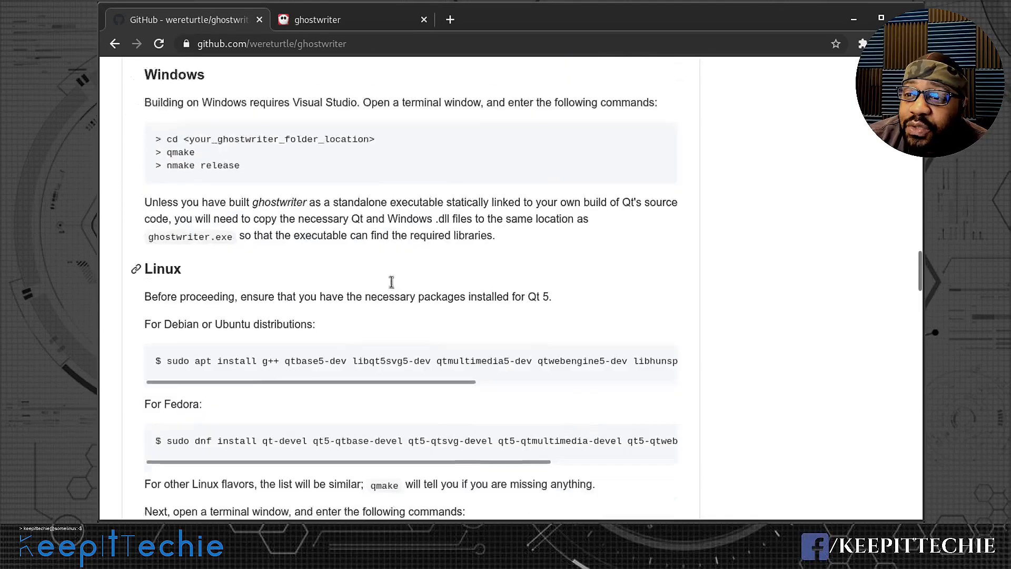
{"action": "scroll", "coordinate": [390, 282], "scroll_direction": "down", "scroll_amount": 7}
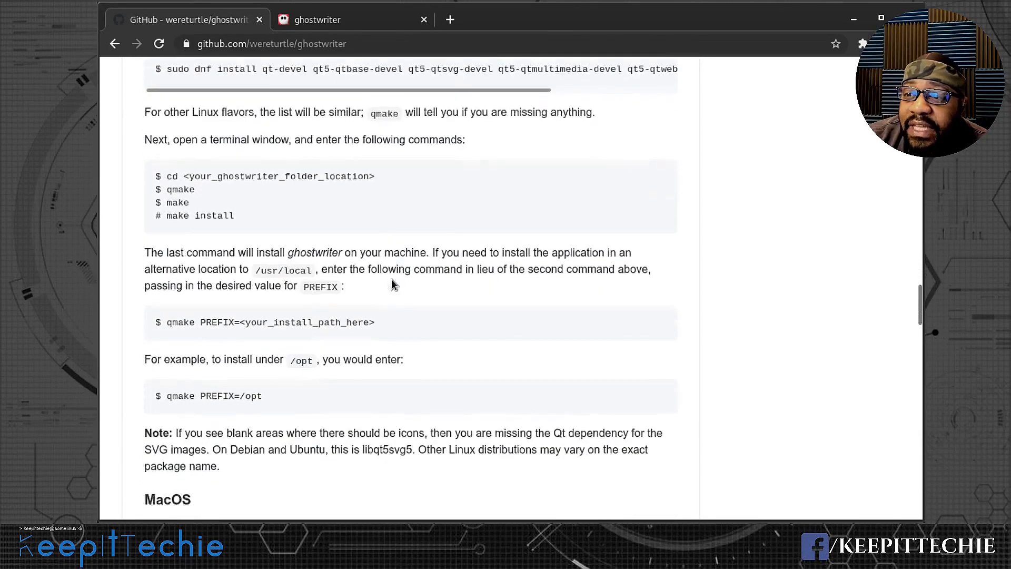
{"action": "scroll", "coordinate": [394, 285], "scroll_direction": "down", "scroll_amount": 2}
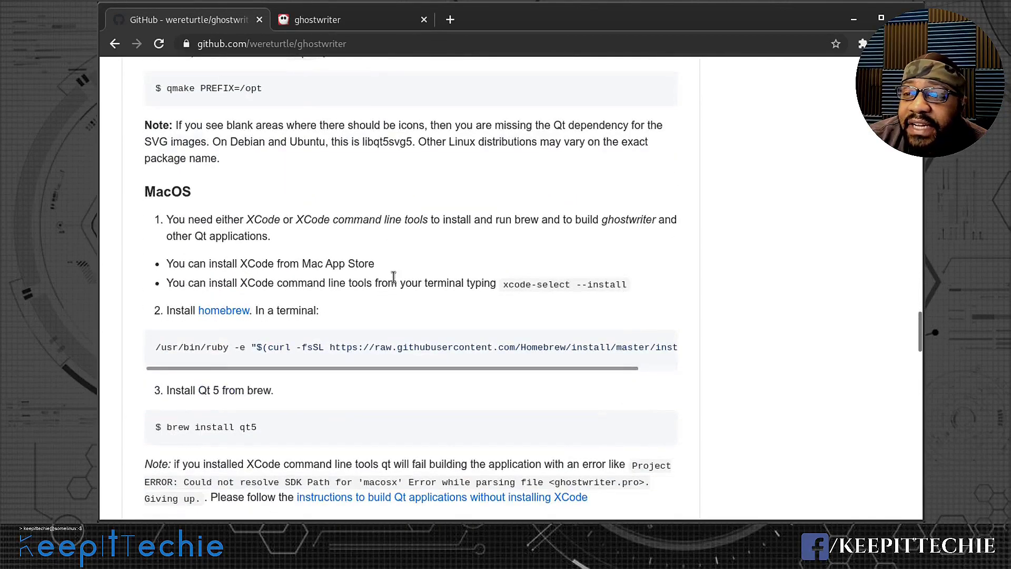
{"action": "scroll", "coordinate": [389, 285], "scroll_direction": "down", "scroll_amount": 1}
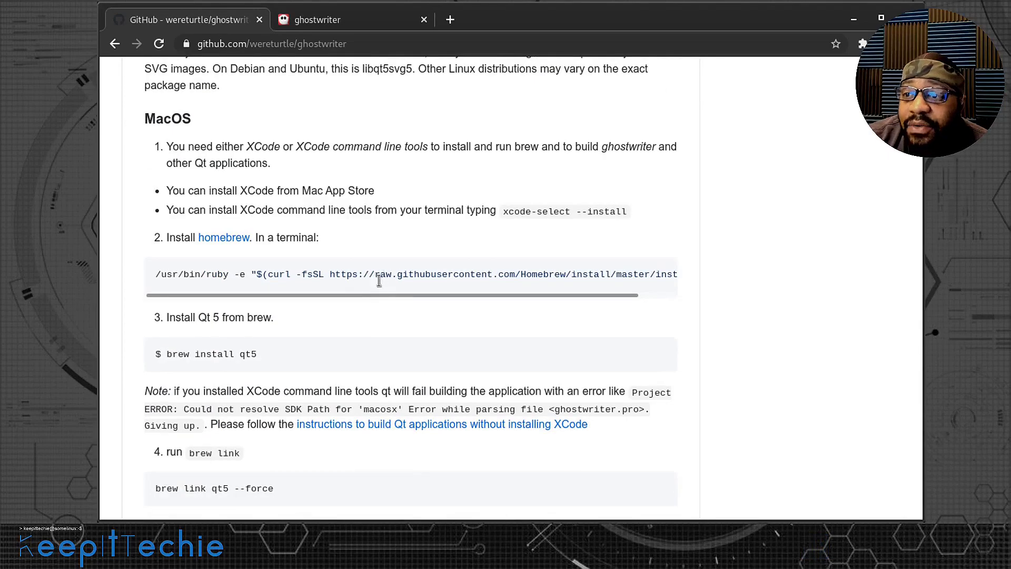
{"action": "scroll", "coordinate": [375, 289], "scroll_direction": "down", "scroll_amount": 4}
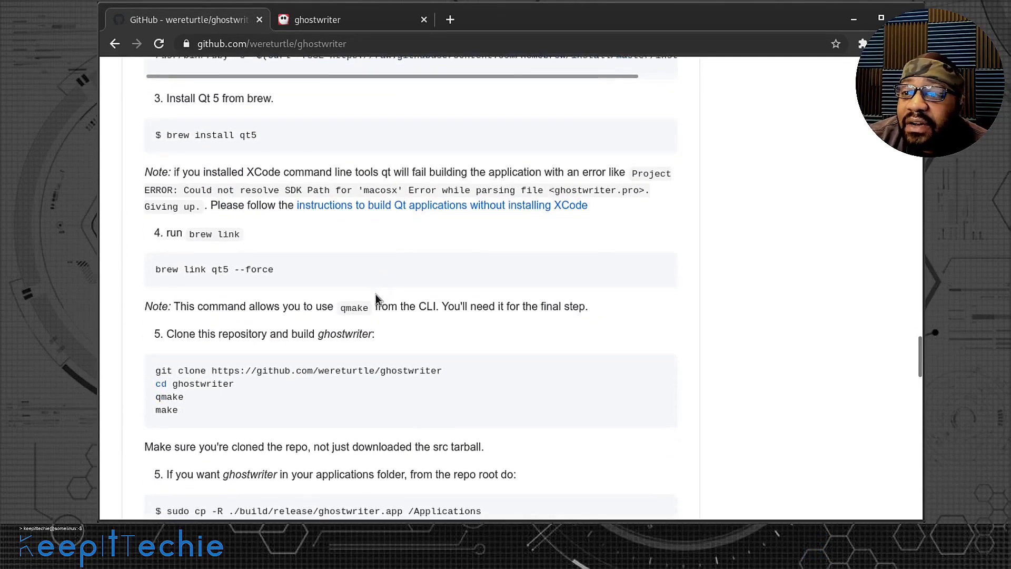
{"action": "scroll", "coordinate": [375, 295], "scroll_direction": "down", "scroll_amount": 5}
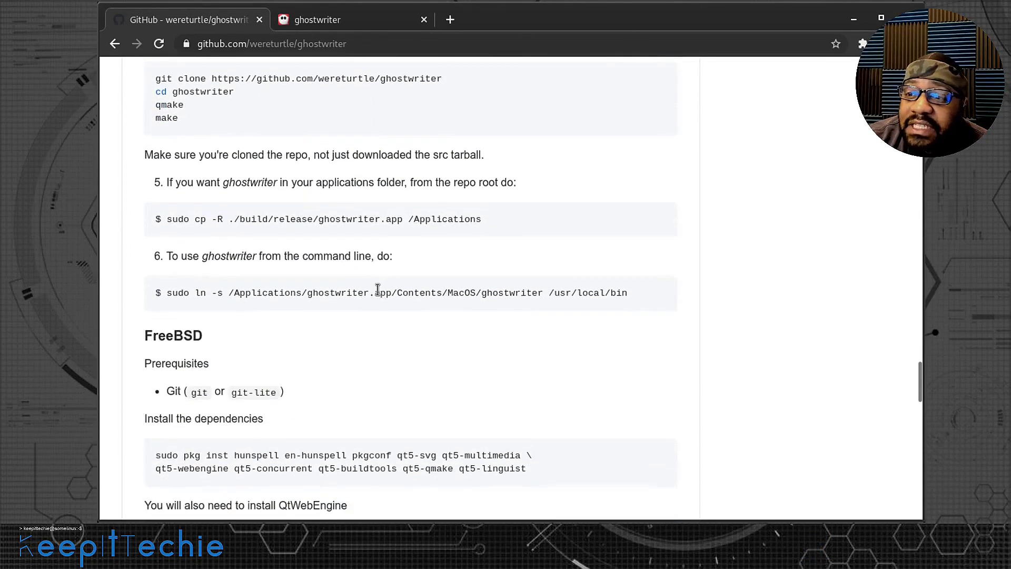
{"action": "scroll", "coordinate": [380, 292], "scroll_direction": "down", "scroll_amount": 2}
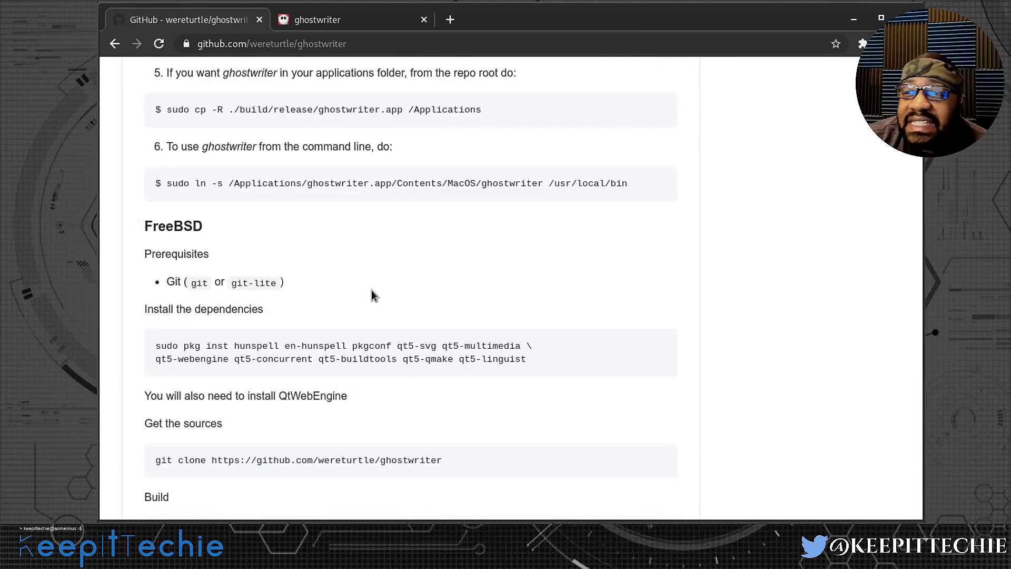
{"action": "scroll", "coordinate": [372, 292], "scroll_direction": "down", "scroll_amount": 3}
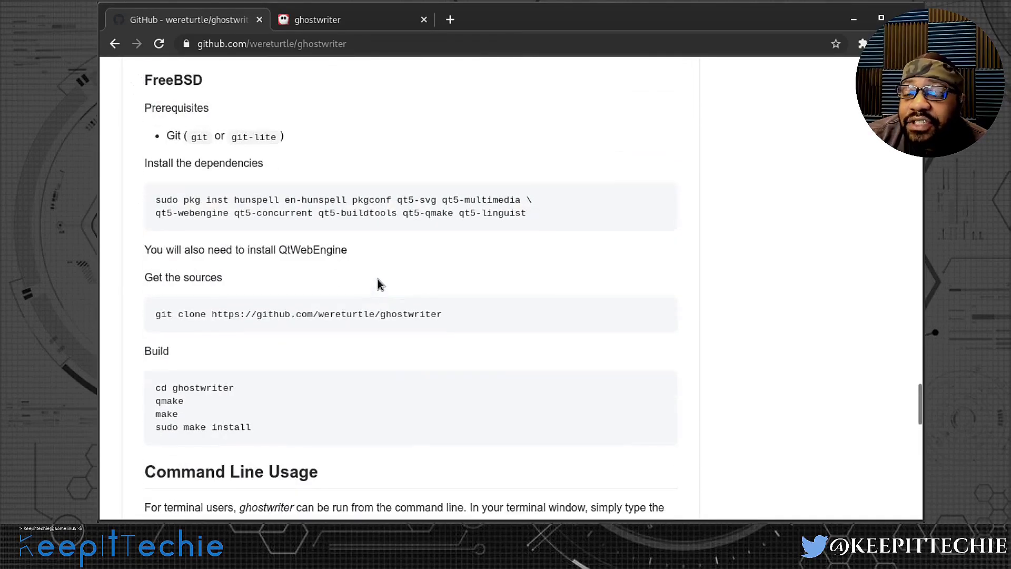
Read the rest of the README, from Command Line Usage and Portable Mode through Roadmap and Licensing
{"action": "scroll", "coordinate": [377, 284], "scroll_direction": "down", "scroll_amount": 4}
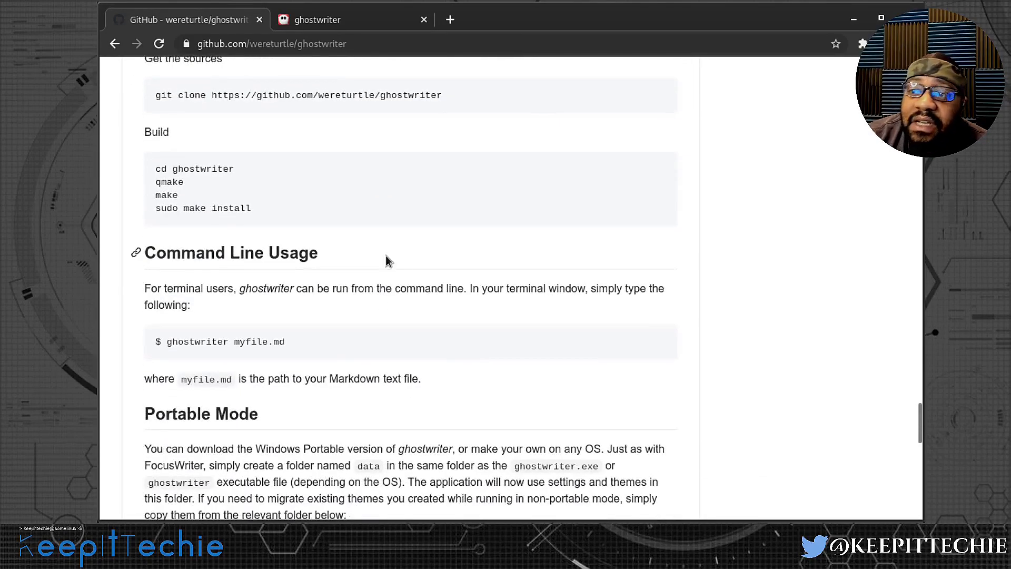
{"action": "scroll", "coordinate": [390, 242], "scroll_direction": "down", "scroll_amount": 1}
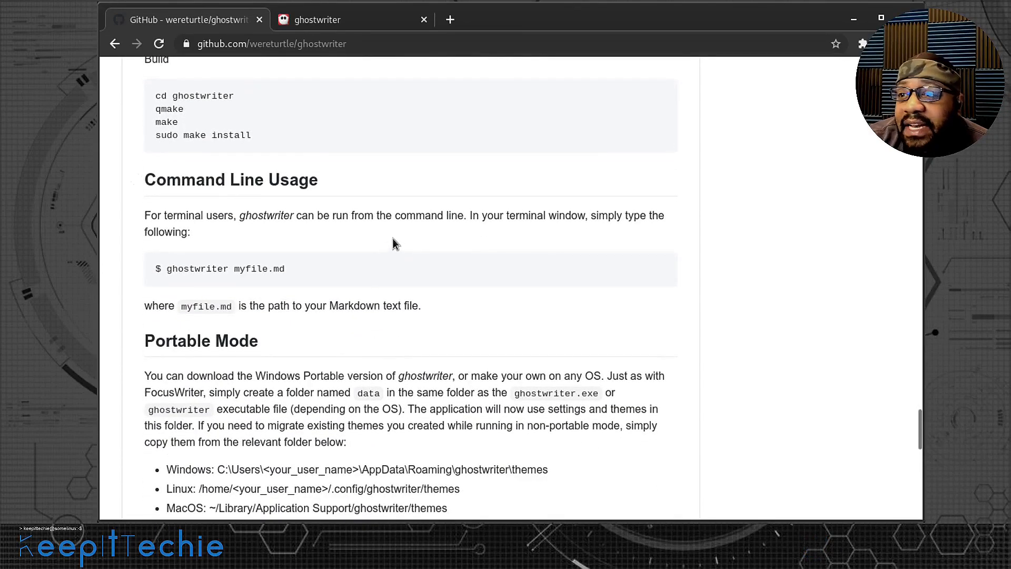
{"action": "scroll", "coordinate": [391, 246], "scroll_direction": "down", "scroll_amount": 2}
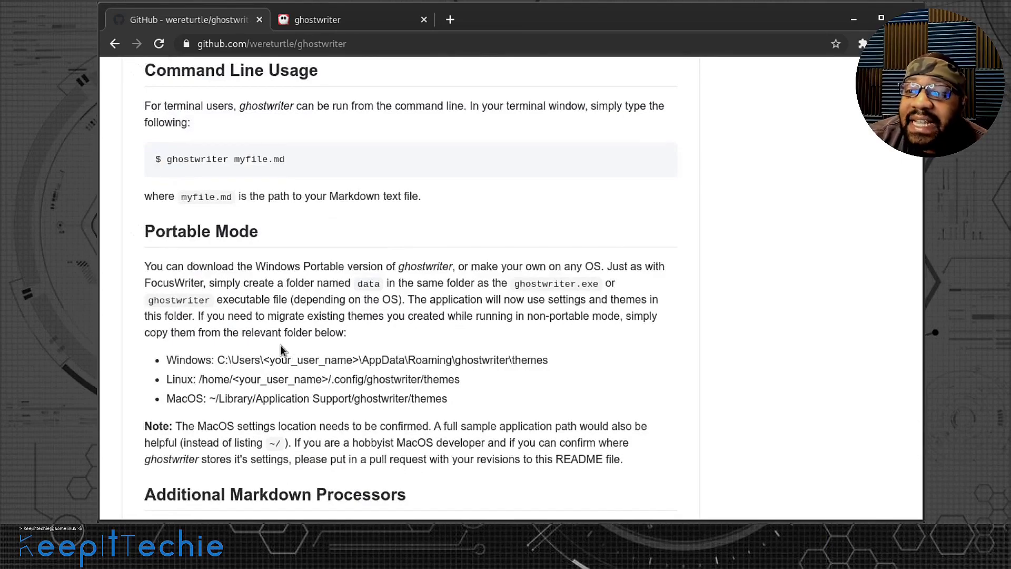
{"action": "scroll", "coordinate": [282, 344], "scroll_direction": "down", "scroll_amount": 3}
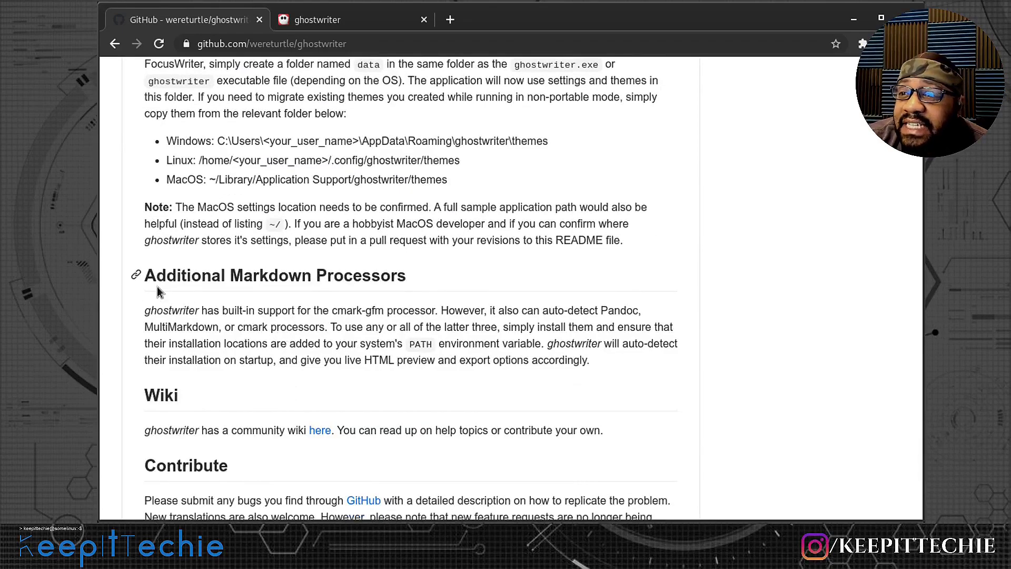
{"action": "scroll", "coordinate": [226, 341], "scroll_direction": "down", "scroll_amount": 2}
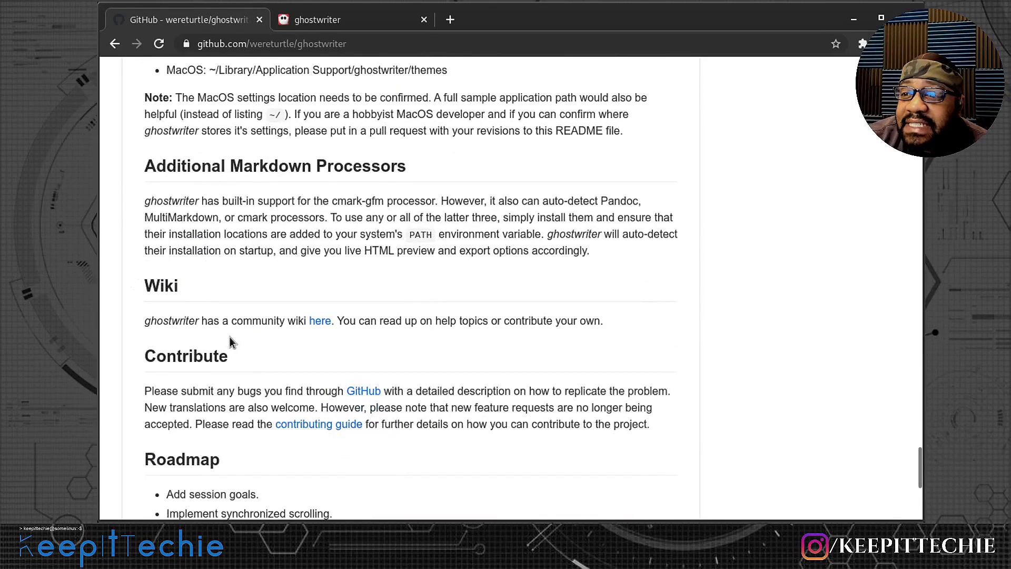
{"action": "scroll", "coordinate": [226, 342], "scroll_direction": "down", "scroll_amount": 2}
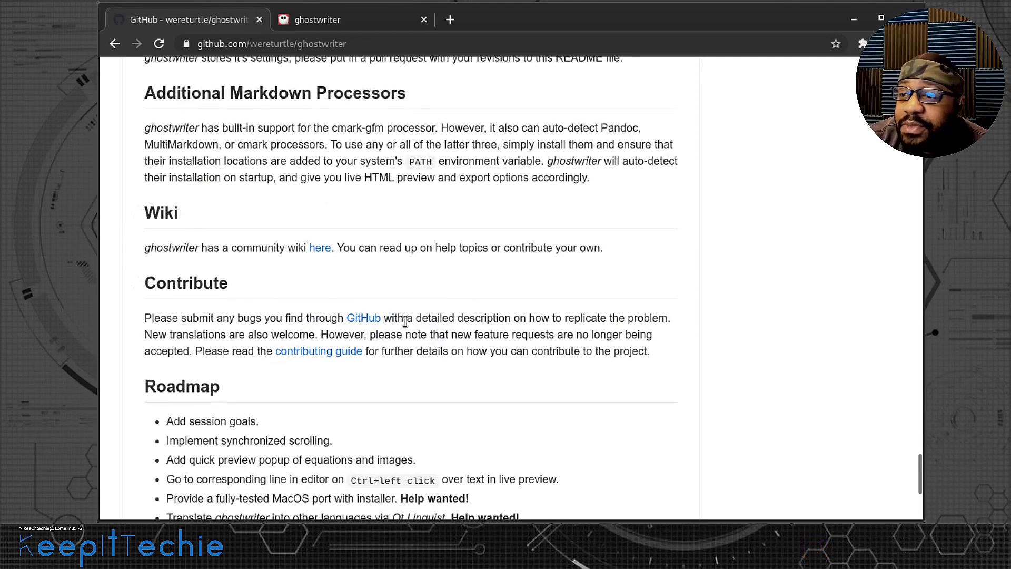
{"action": "scroll", "coordinate": [394, 334], "scroll_direction": "down", "scroll_amount": 2}
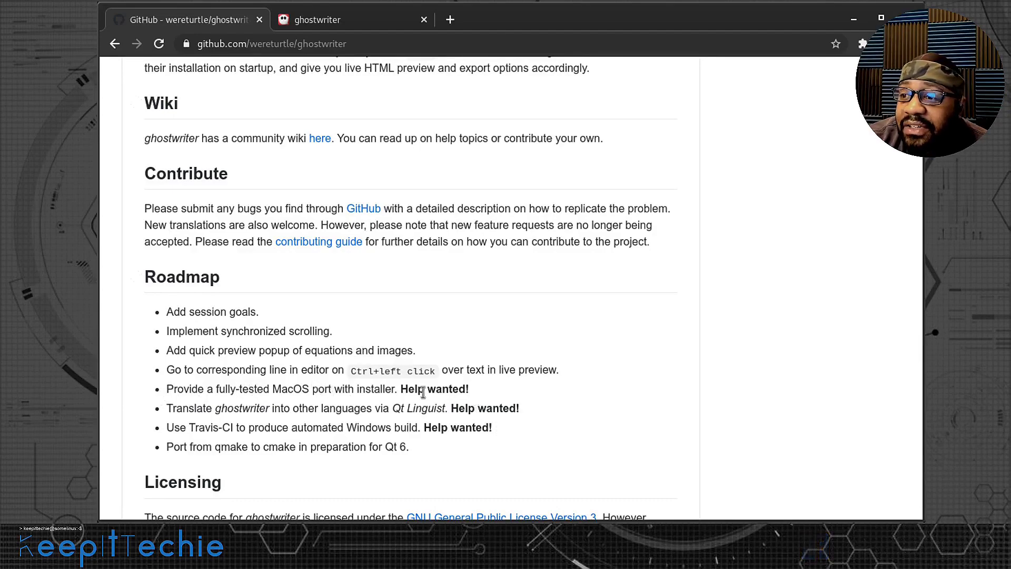
{"action": "scroll", "coordinate": [325, 368], "scroll_direction": "down", "scroll_amount": 3}
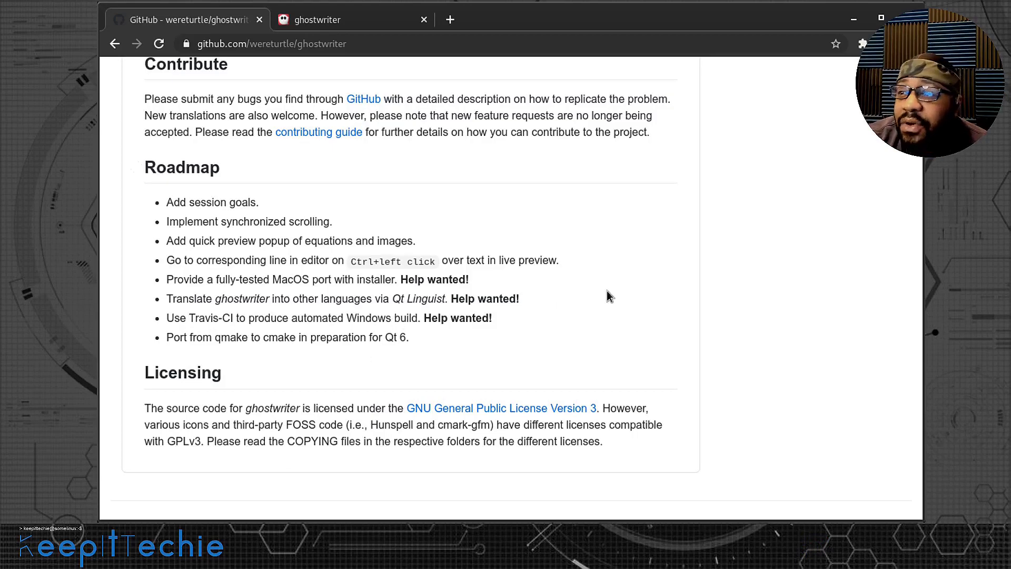
Switch to the open ghostwriter project page and read its sections from Distraction-Free Writing through Export to Multiple Formats
{"action": "left_click", "coordinate": [348, 19]}
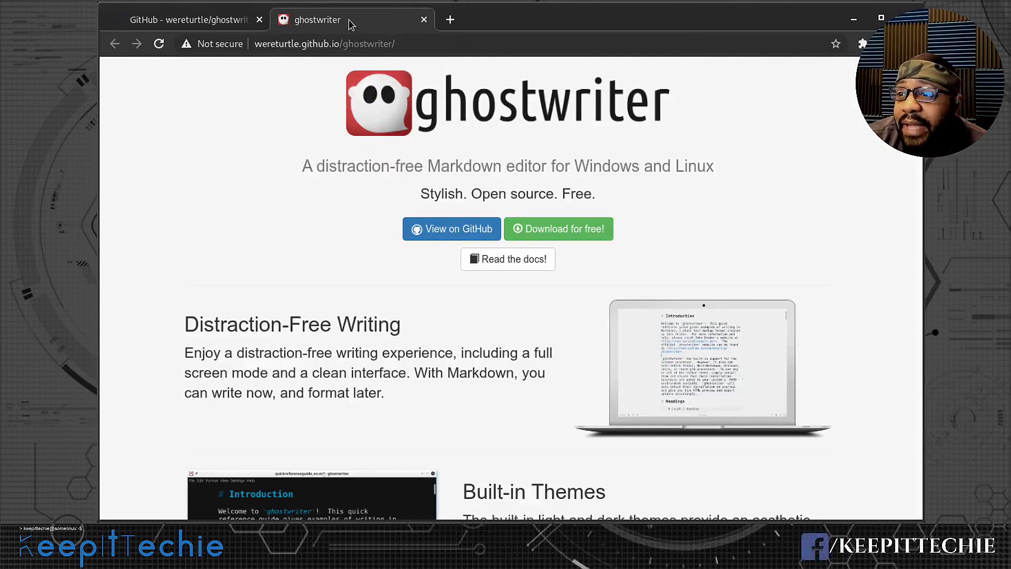
{"action": "scroll", "coordinate": [794, 260], "scroll_direction": "down", "scroll_amount": 4}
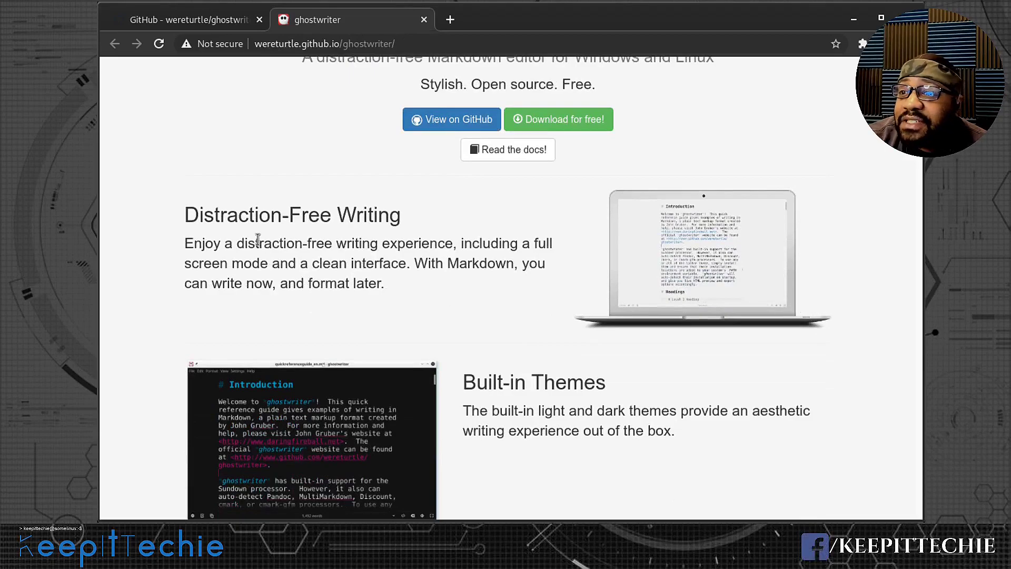
{"action": "scroll", "coordinate": [455, 329], "scroll_direction": "down", "scroll_amount": 4}
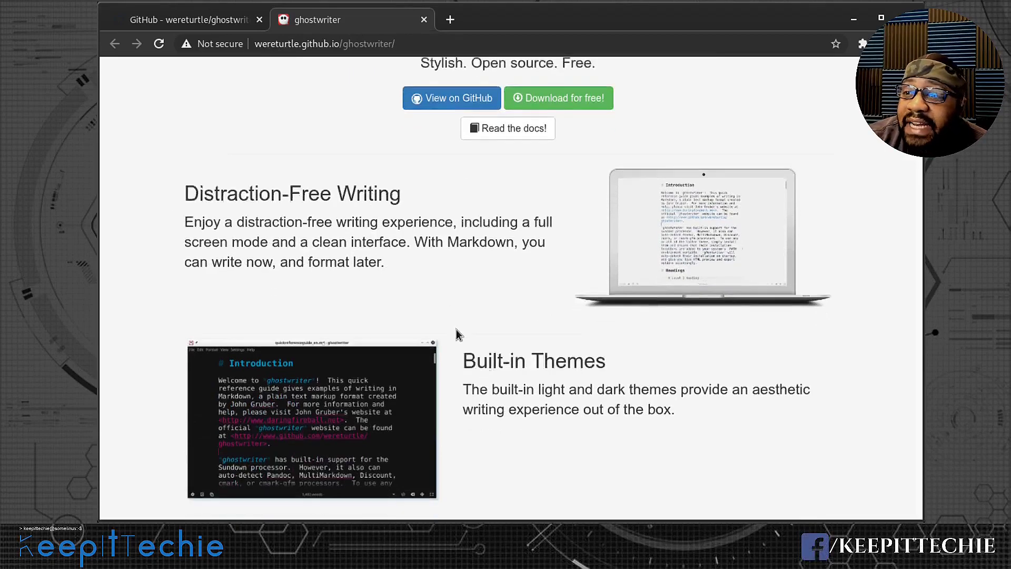
{"action": "scroll", "coordinate": [537, 289], "scroll_direction": "down", "scroll_amount": 4}
{"action": "scroll", "coordinate": [544, 291], "scroll_direction": "down", "scroll_amount": 3}
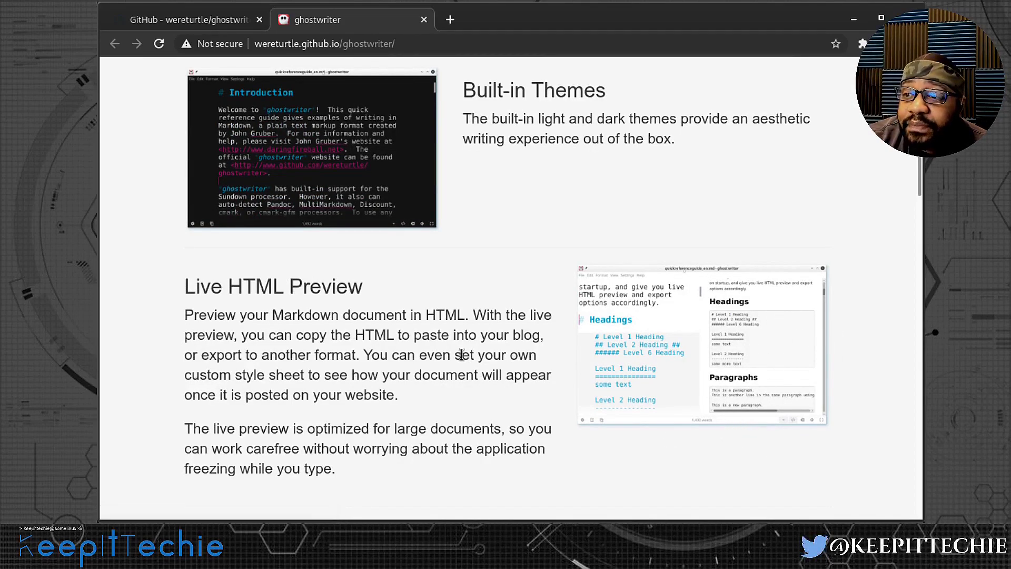
{"action": "scroll", "coordinate": [509, 328], "scroll_direction": "down", "scroll_amount": 2}
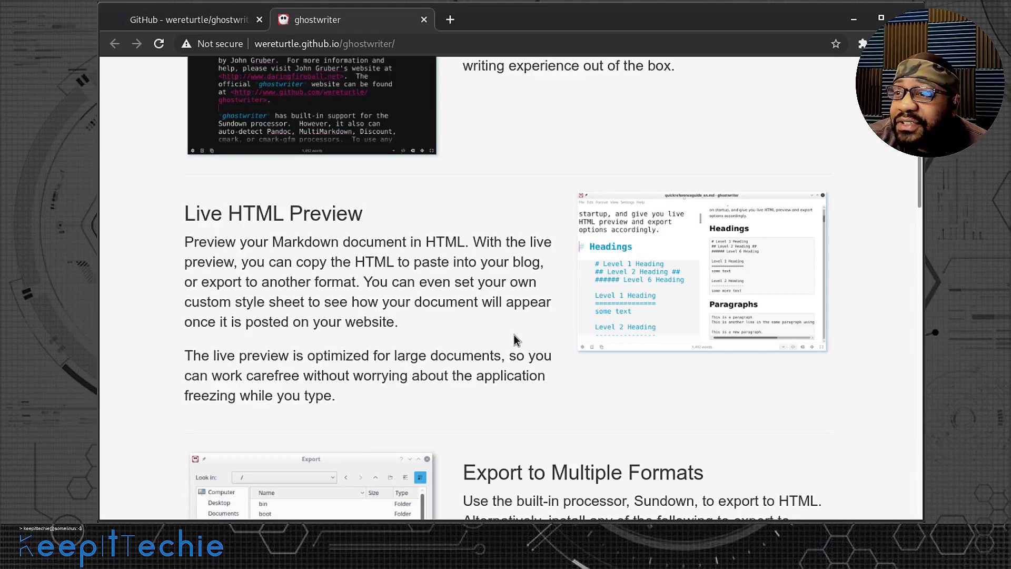
{"action": "scroll", "coordinate": [528, 329], "scroll_direction": "down", "scroll_amount": 5}
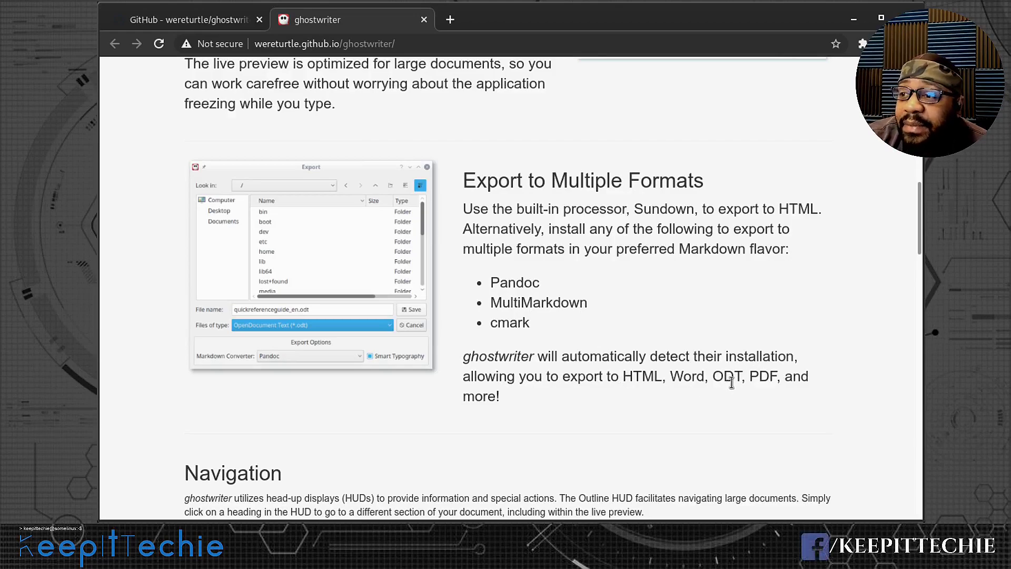
Read the project page's remaining features, from Navigation, Focus Mode and Hemingway Mode through custom themes, statistics and Drag and Drop Images
{"action": "scroll", "coordinate": [369, 336], "scroll_direction": "down", "scroll_amount": 4}
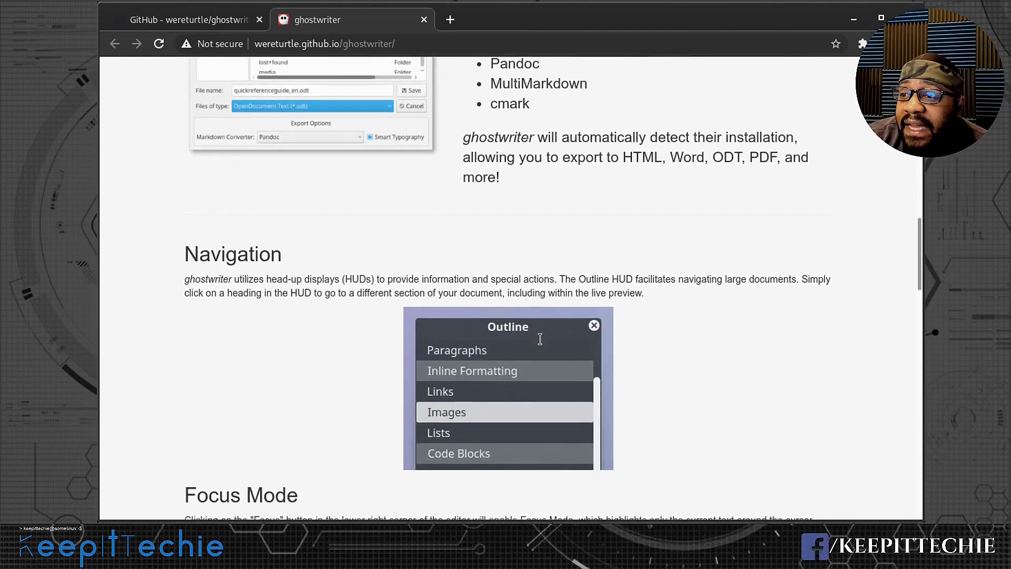
{"action": "scroll", "coordinate": [368, 316], "scroll_direction": "down", "scroll_amount": 7}
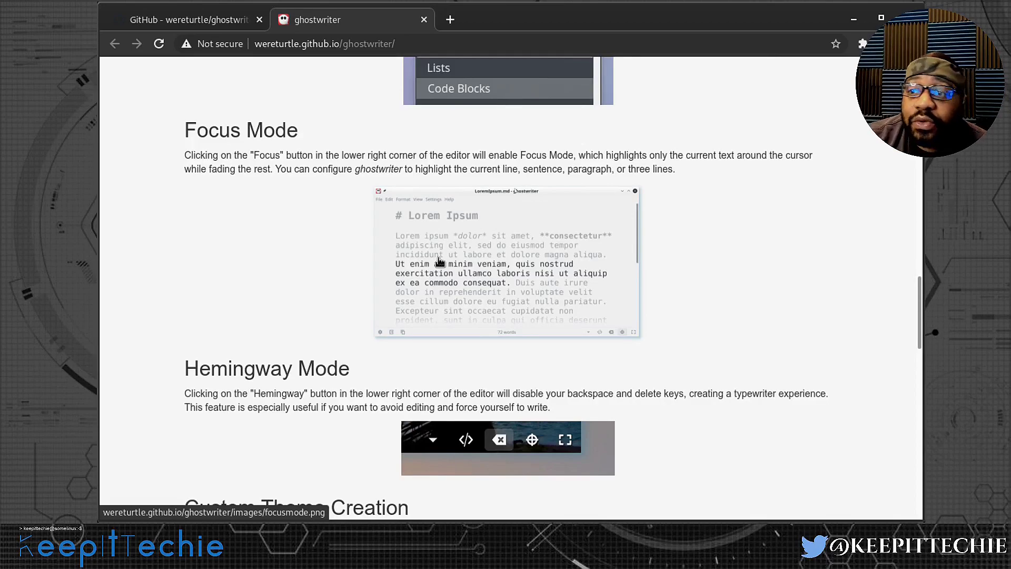
{"action": "scroll", "coordinate": [439, 261], "scroll_direction": "down", "scroll_amount": 6}
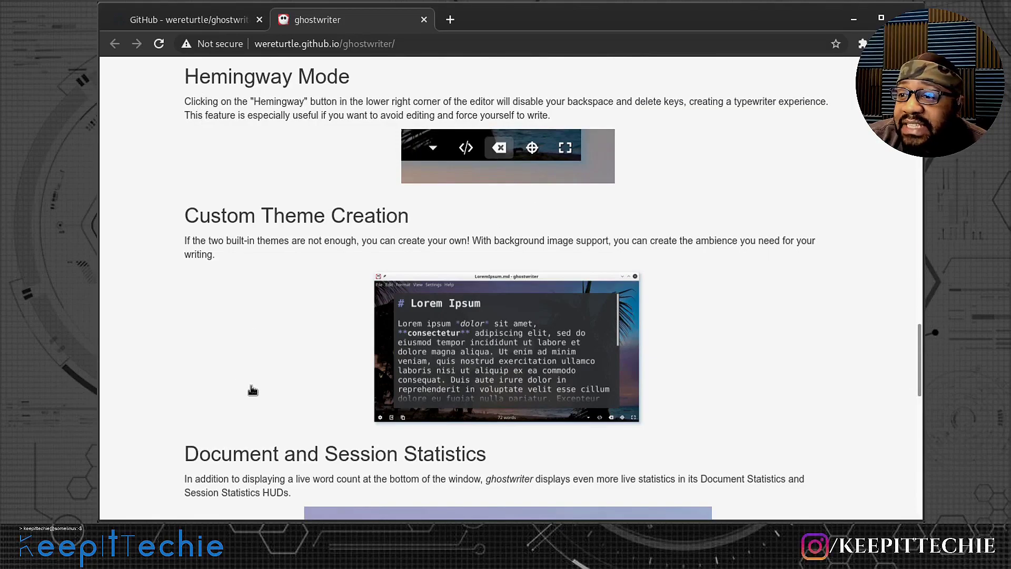
{"action": "scroll", "coordinate": [252, 390], "scroll_direction": "down", "scroll_amount": 3}
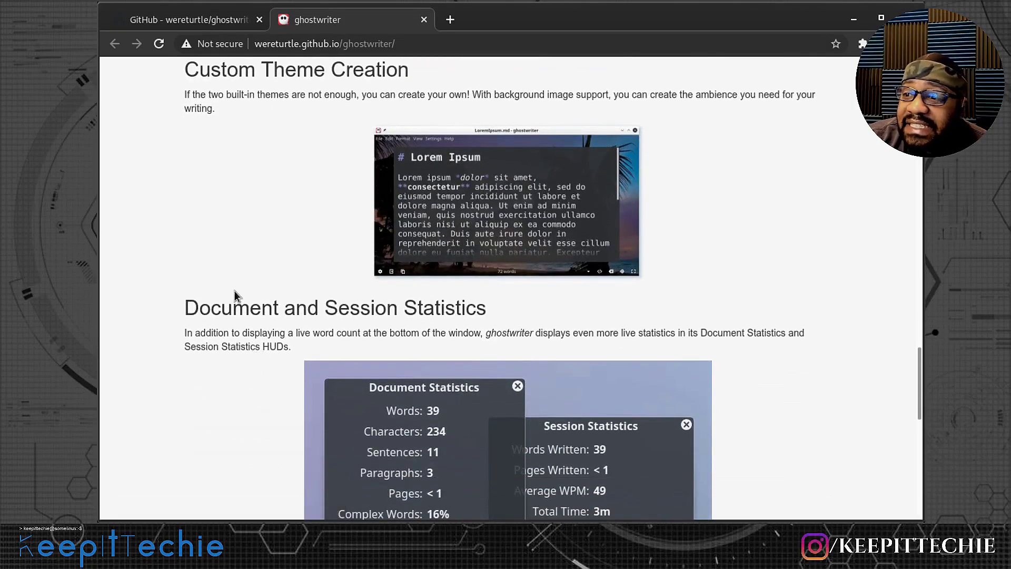
{"action": "scroll", "coordinate": [521, 373], "scroll_direction": "down", "scroll_amount": 4}
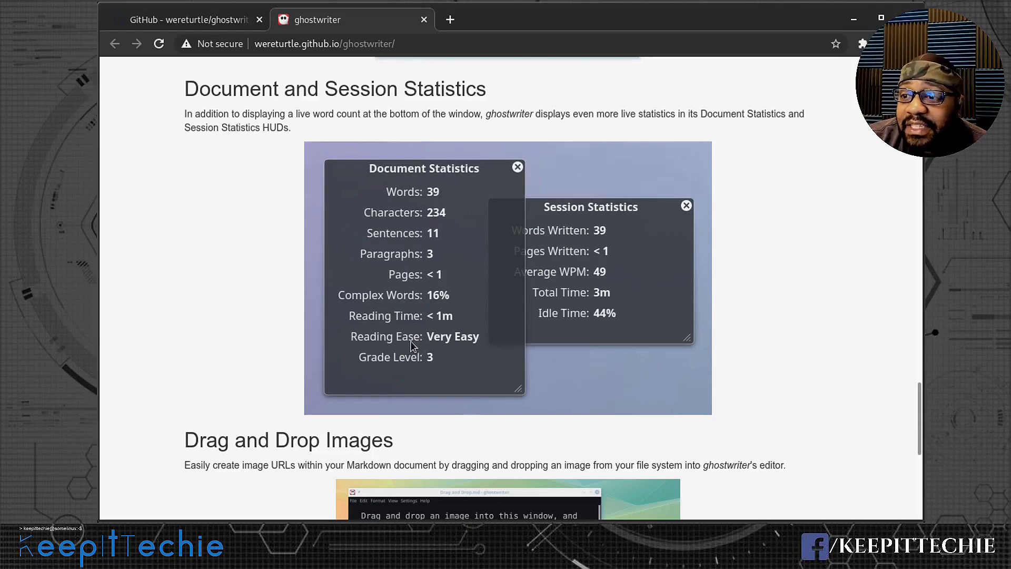
{"action": "scroll", "coordinate": [412, 345], "scroll_direction": "down", "scroll_amount": 5}
{"action": "scroll", "coordinate": [413, 343], "scroll_direction": "down", "scroll_amount": 5}
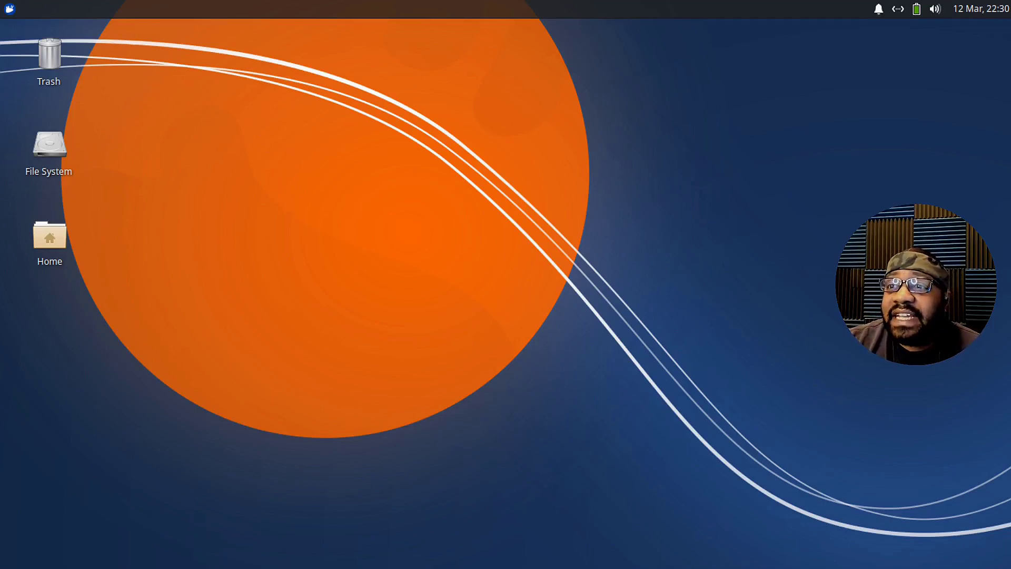
Open Terminal Emulator on the Xubuntu desktop, enlarge its text by two zoom levels and move the window away from the screen corner
{"action": "left_click", "coordinate": [9, 9]}
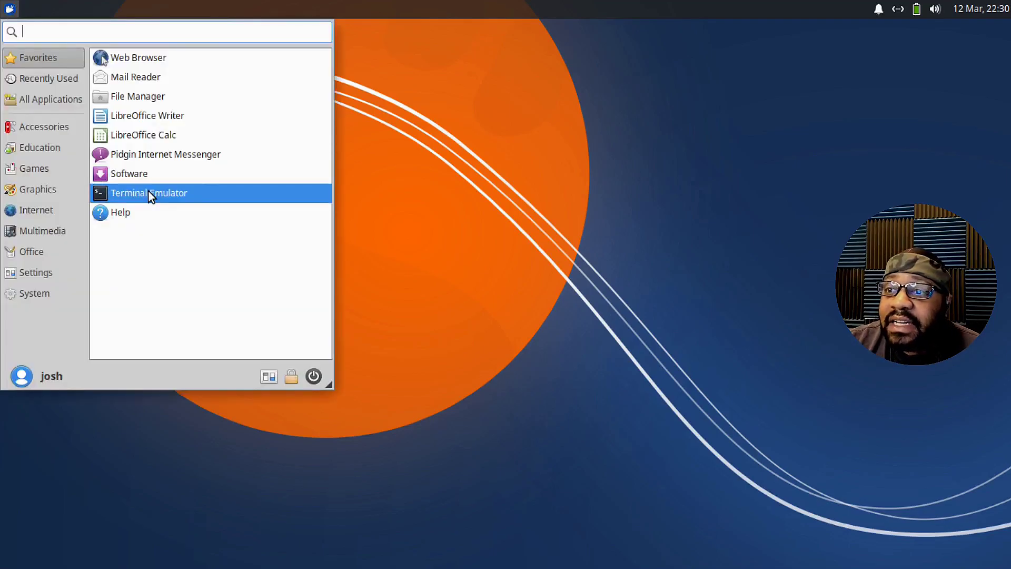
{"action": "left_click", "coordinate": [160, 194]}
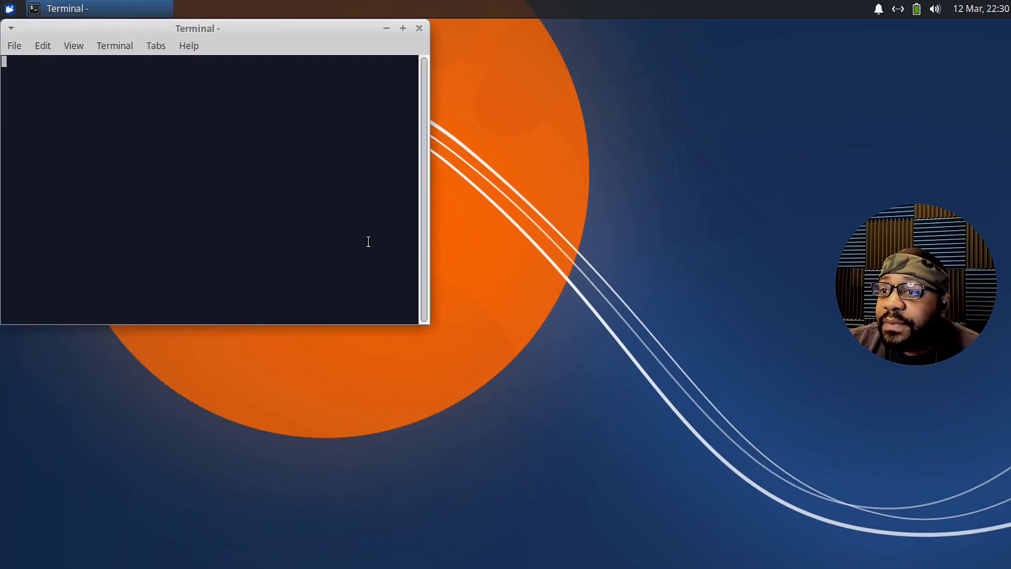
{"action": "left_click", "coordinate": [76, 45]}
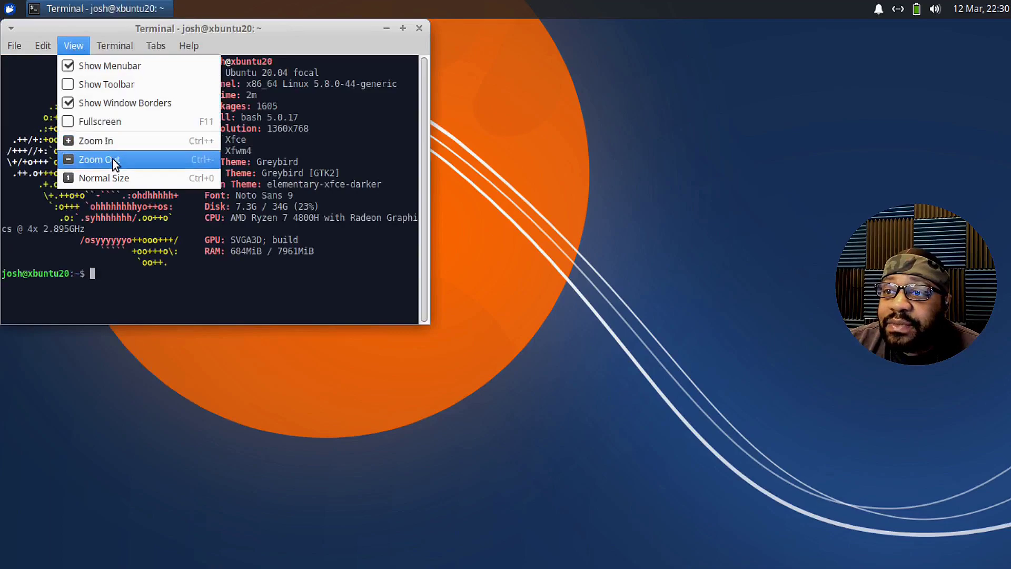
{"action": "left_click", "coordinate": [119, 140]}
{"action": "left_click", "coordinate": [75, 45]}
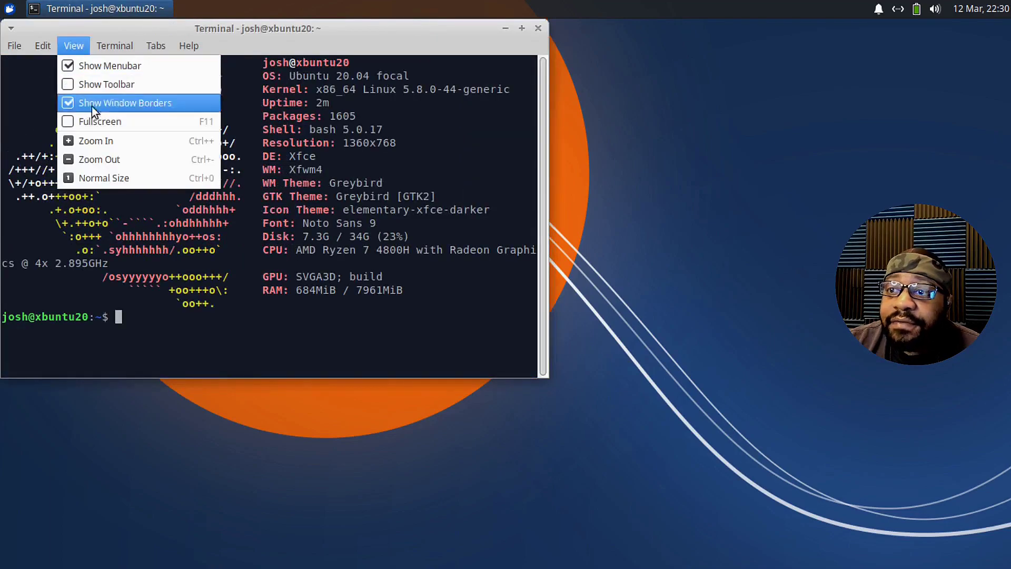
{"action": "left_click", "coordinate": [104, 139]}
{"action": "left_click_drag", "start_coordinate": [251, 24], "coordinate": [279, 55]}
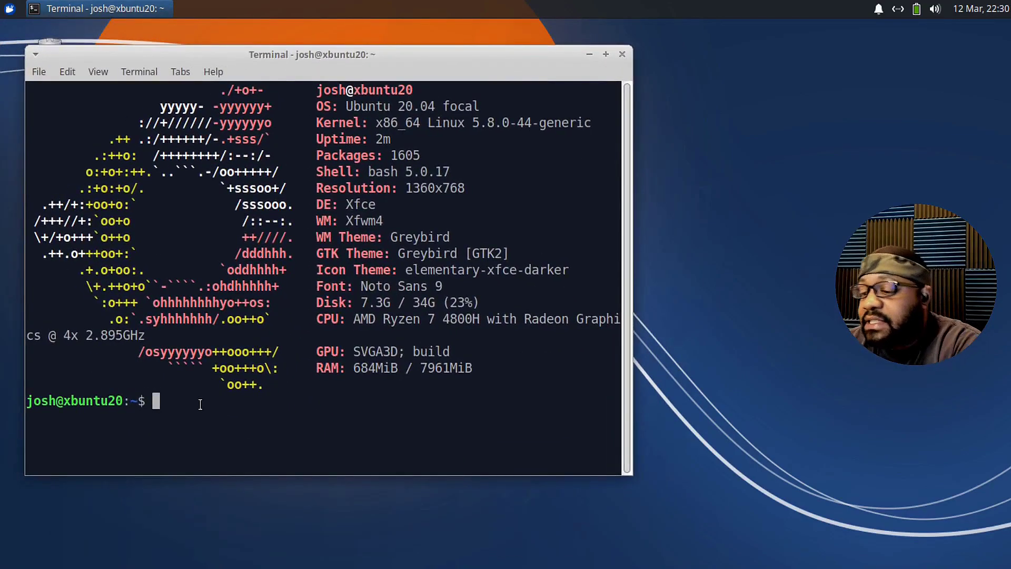
Refresh the package lists with sudo apt update, authenticating with the account password
{"action": "type", "text": "sudo"}
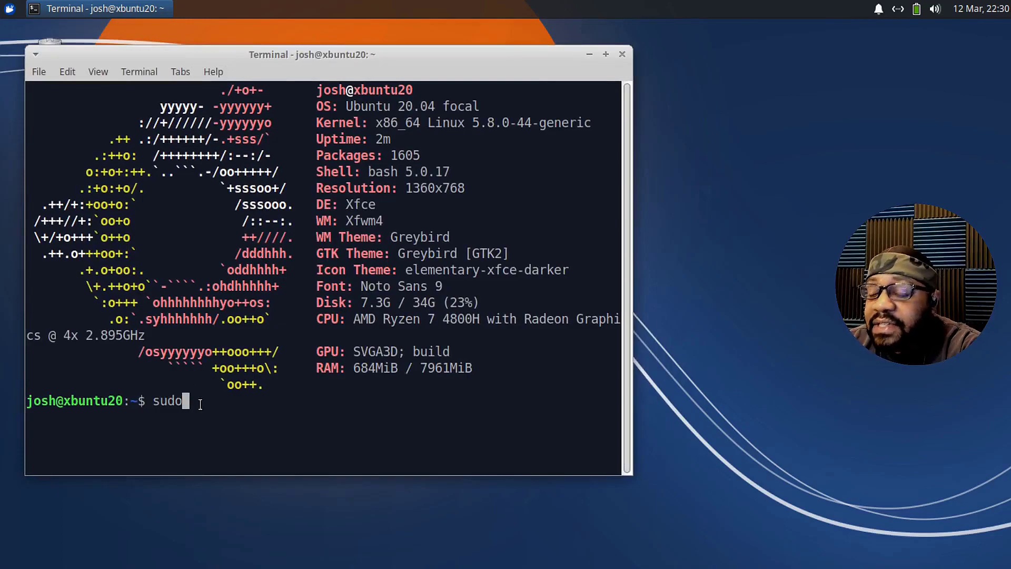
{"action": "type", "text": " apt"}
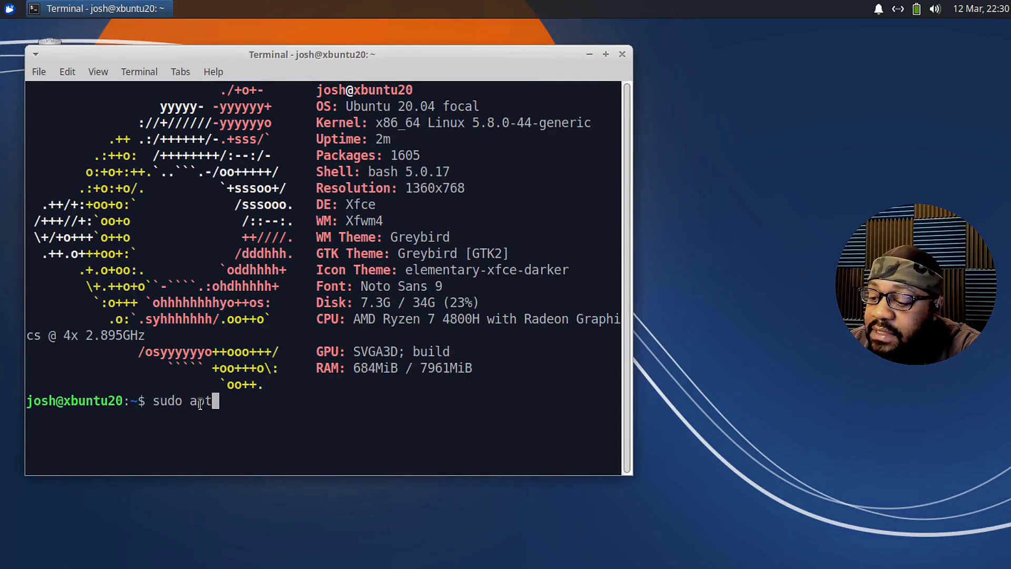
{"action": "type", "text": " update"}
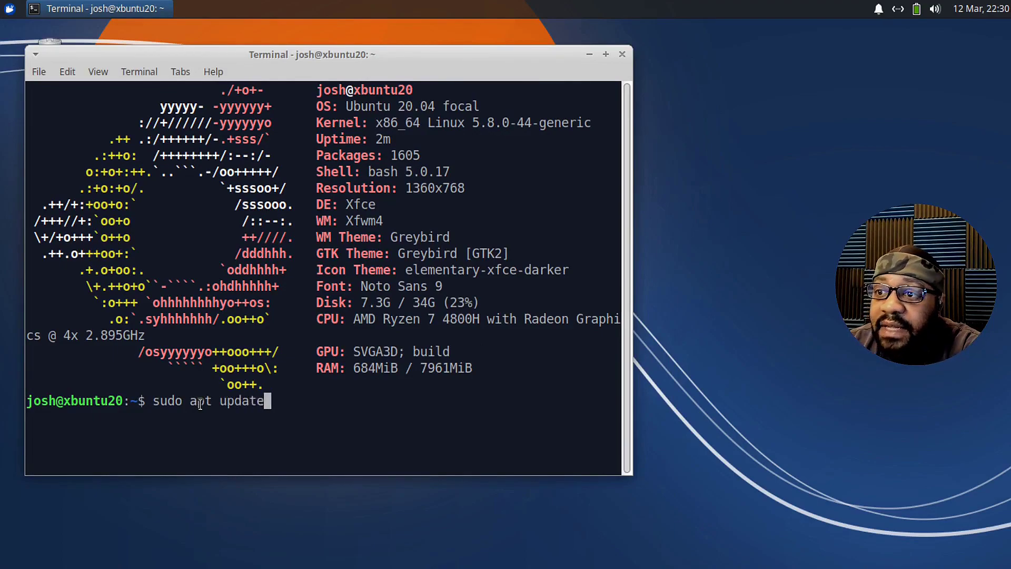
{"action": "key", "text": "Return"}
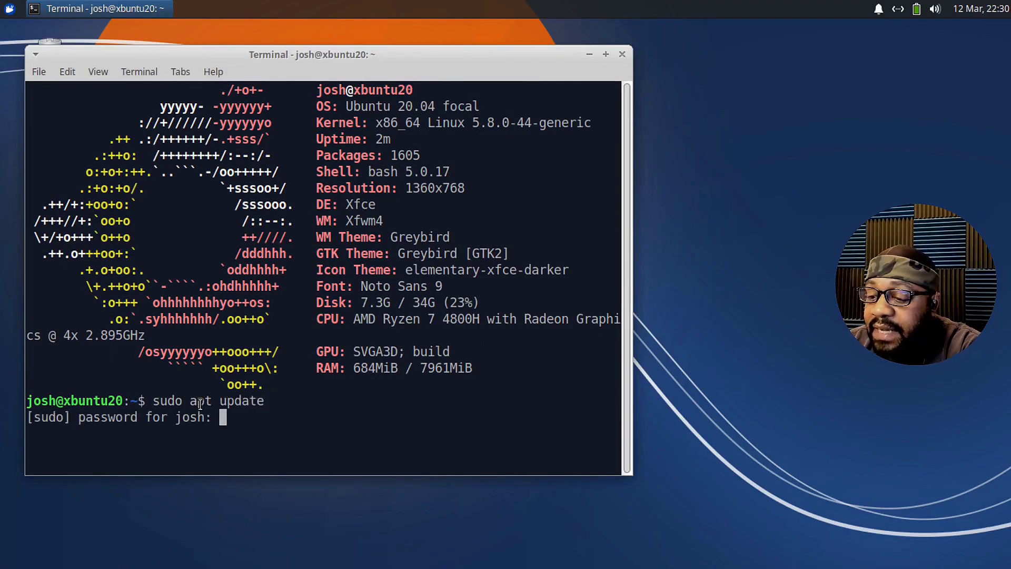
{"action": "key", "text": "Return"}
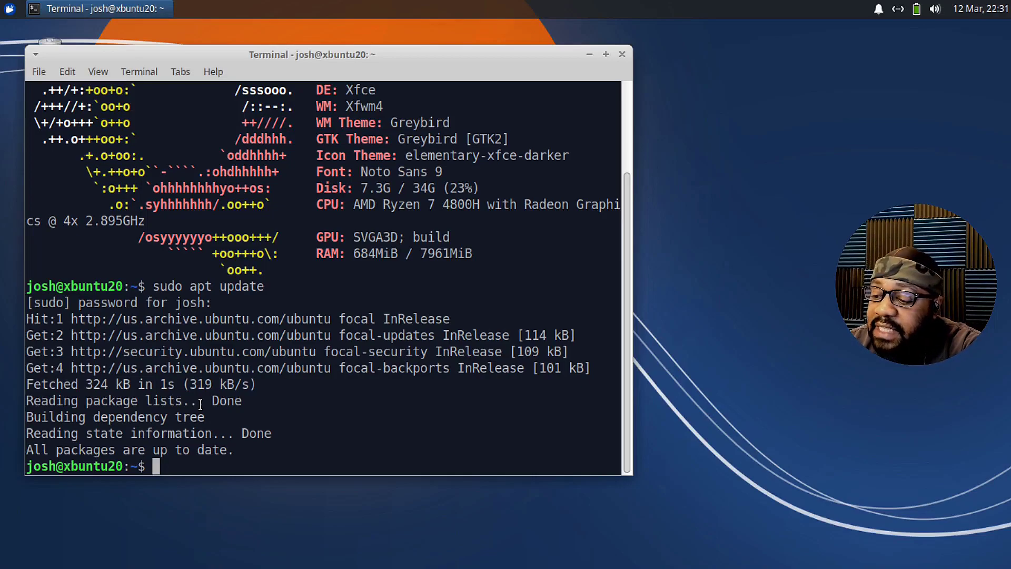
Enter the command sudo apt install ghostwriter at the prompt without running it
{"action": "type", "text": "sudo apt instal"}
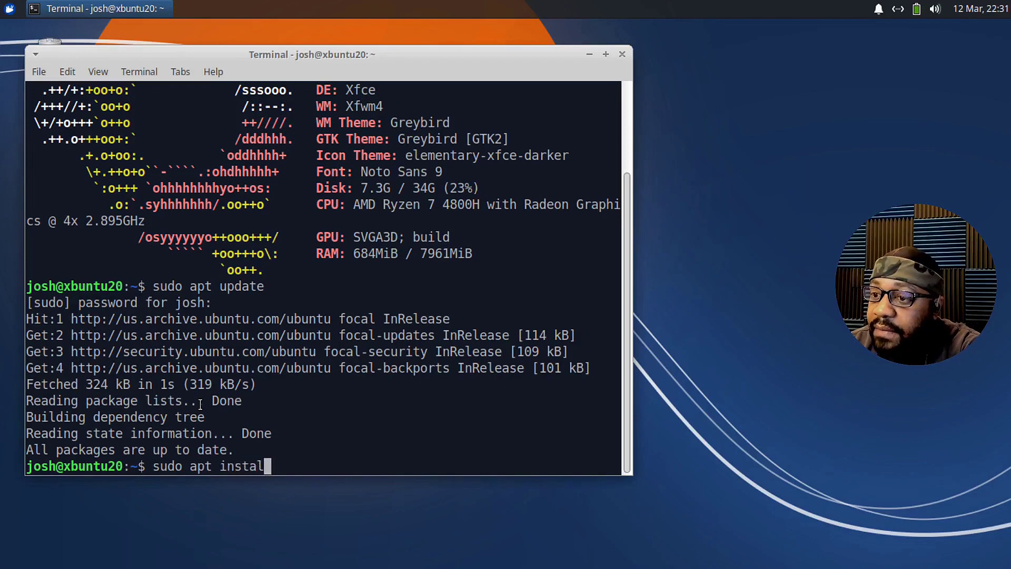
{"action": "type", "text": "l g"}
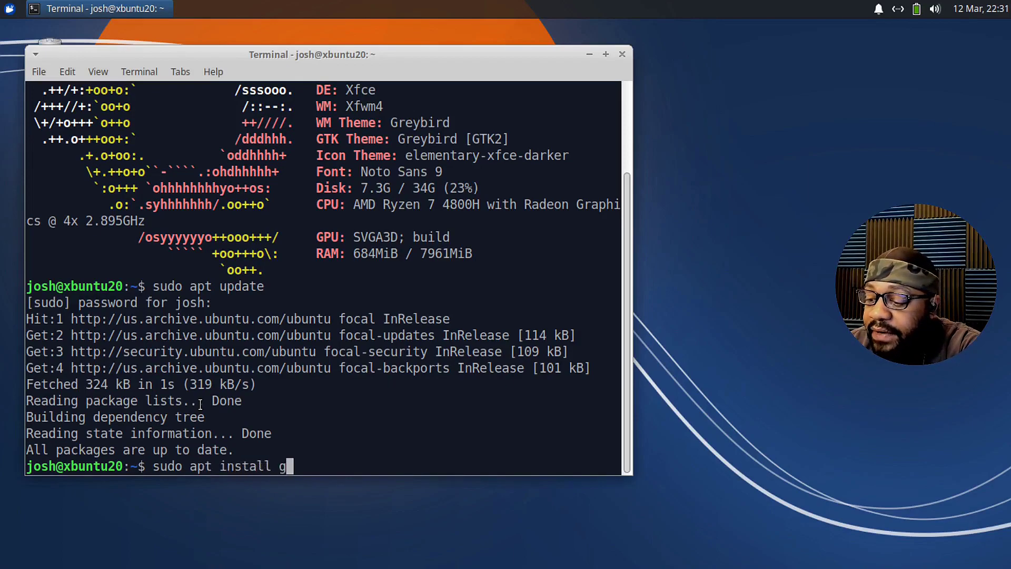
{"action": "type", "text": "hostwriter"}
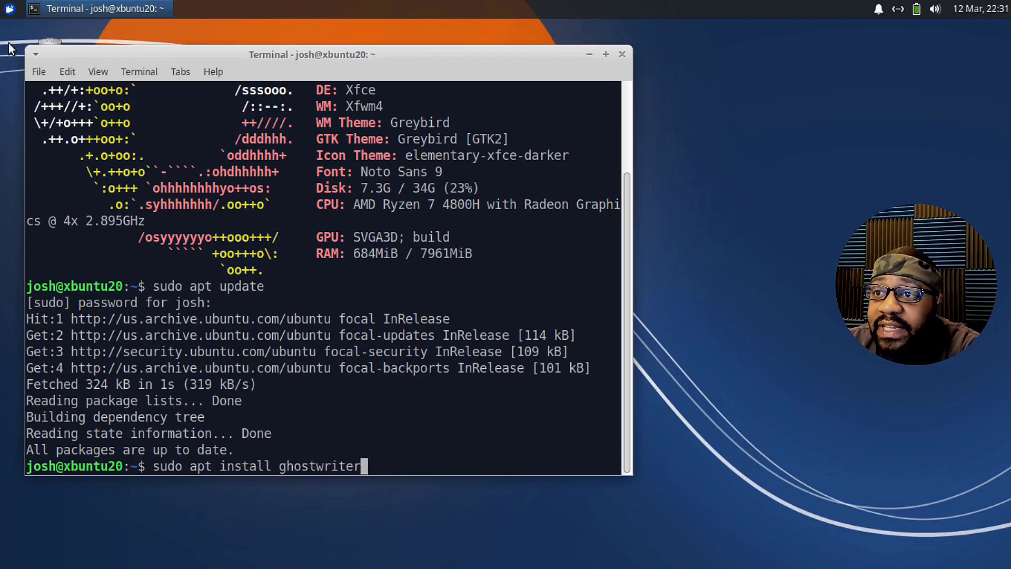
Open the Software application, dismiss its welcome dialog and move its window fully into view
{"action": "left_click", "coordinate": [9, 9]}
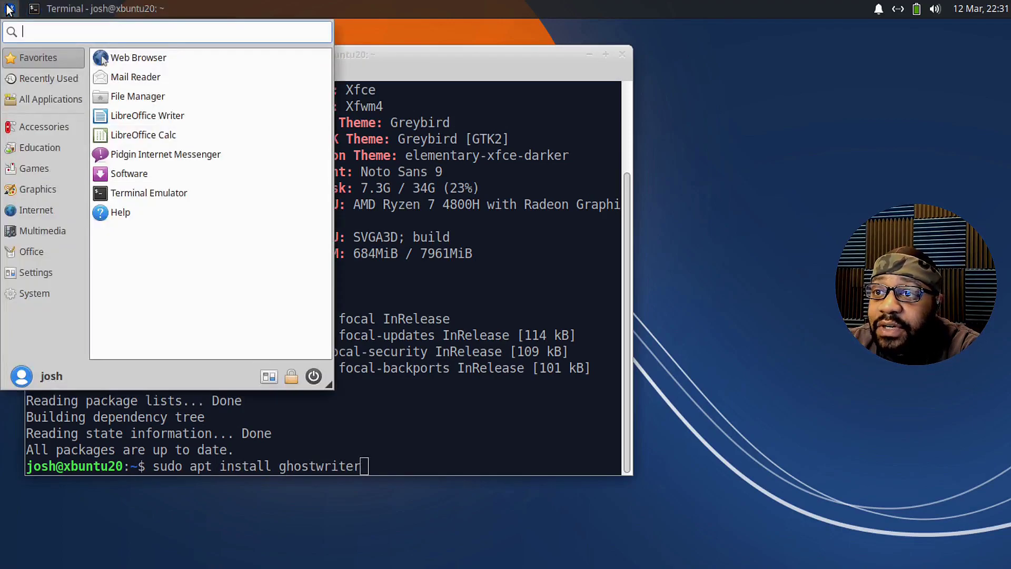
{"action": "left_click", "coordinate": [166, 171]}
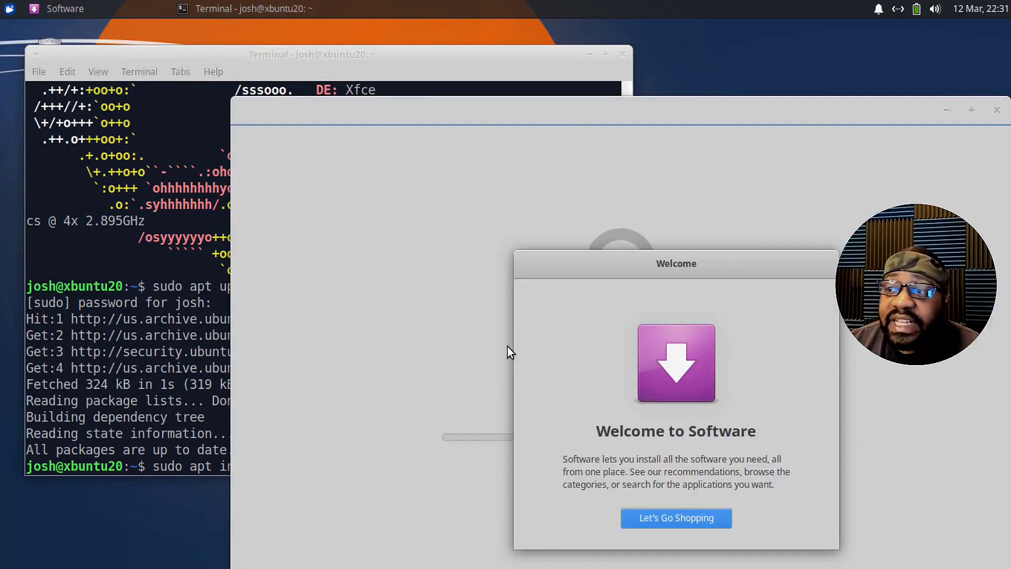
{"action": "left_click", "coordinate": [685, 518]}
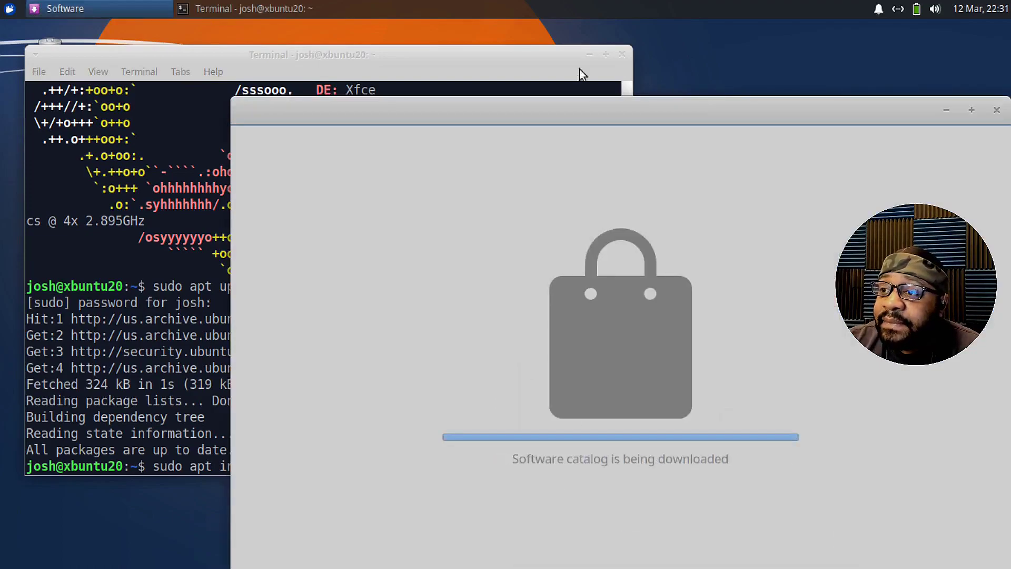
{"action": "left_click_drag", "start_coordinate": [658, 109], "coordinate": [583, 46]}
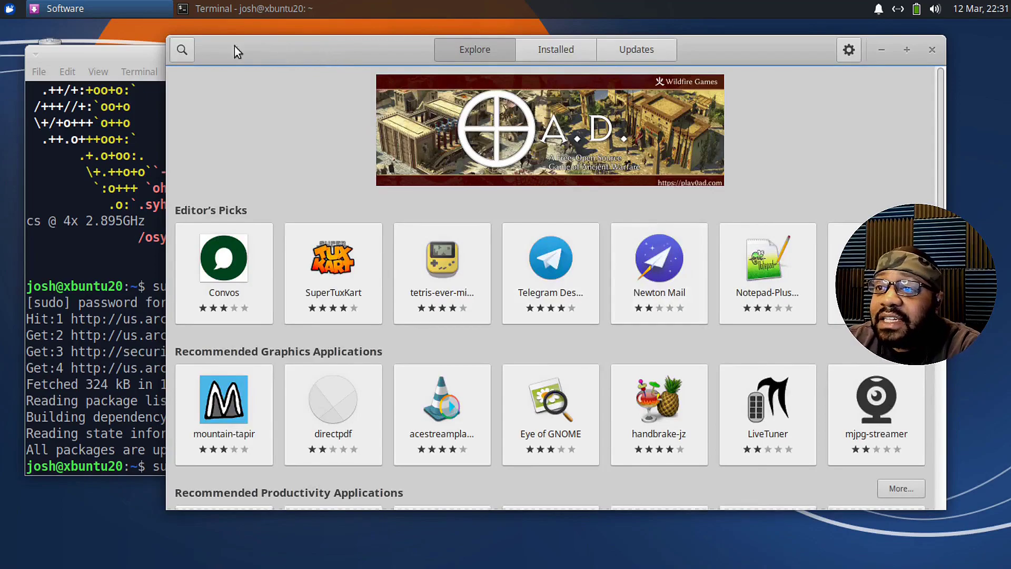
Search the software catalog for ghostwriter
{"action": "left_click", "coordinate": [182, 51]}
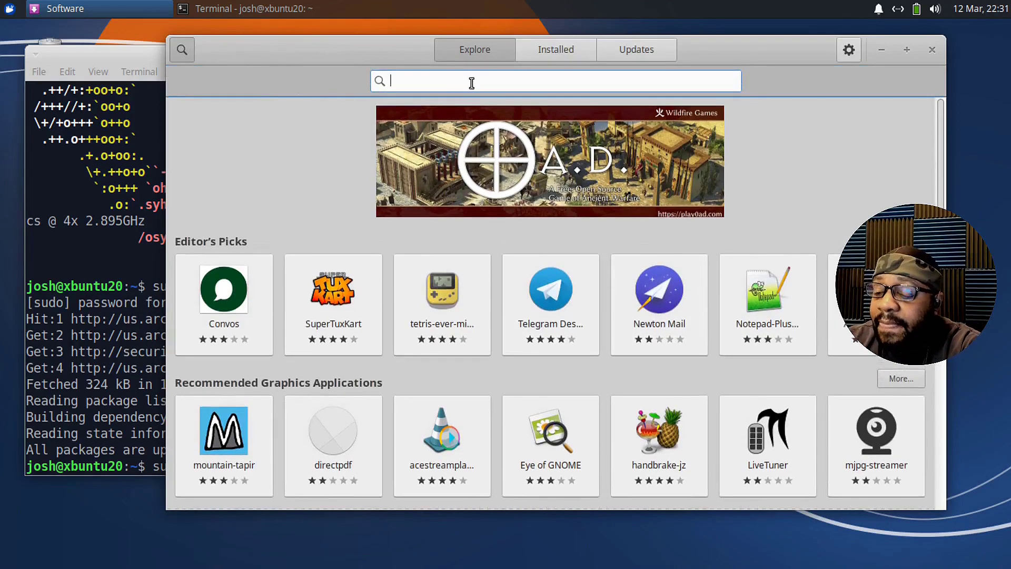
{"action": "type", "text": "word"}
{"action": "key", "text": "BackSpace"}
{"action": "key", "text": "BackSpace"}
{"action": "key", "text": "BackSpace"}
{"action": "key", "text": "BackSpace"}
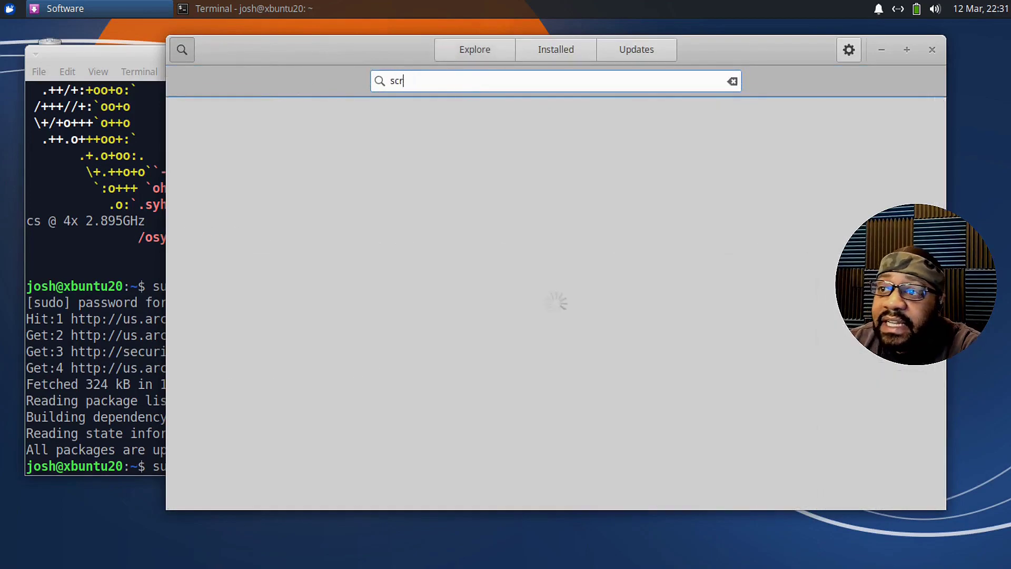
{"action": "type", "text": "ghostw"}
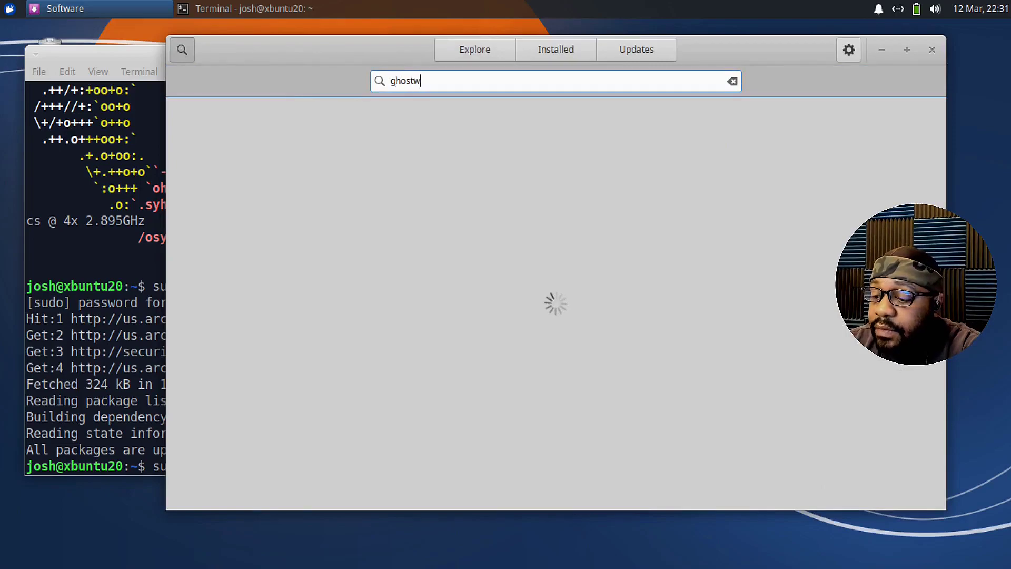
{"action": "type", "text": "riter"}
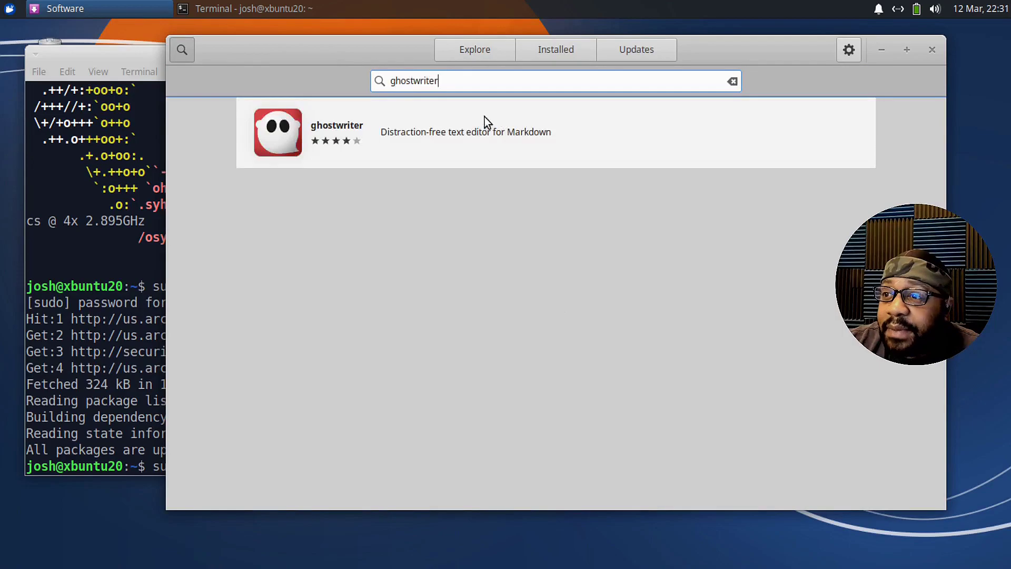
Open the ghostwriter entry in the search results and look over its details page
{"action": "left_click", "coordinate": [481, 124]}
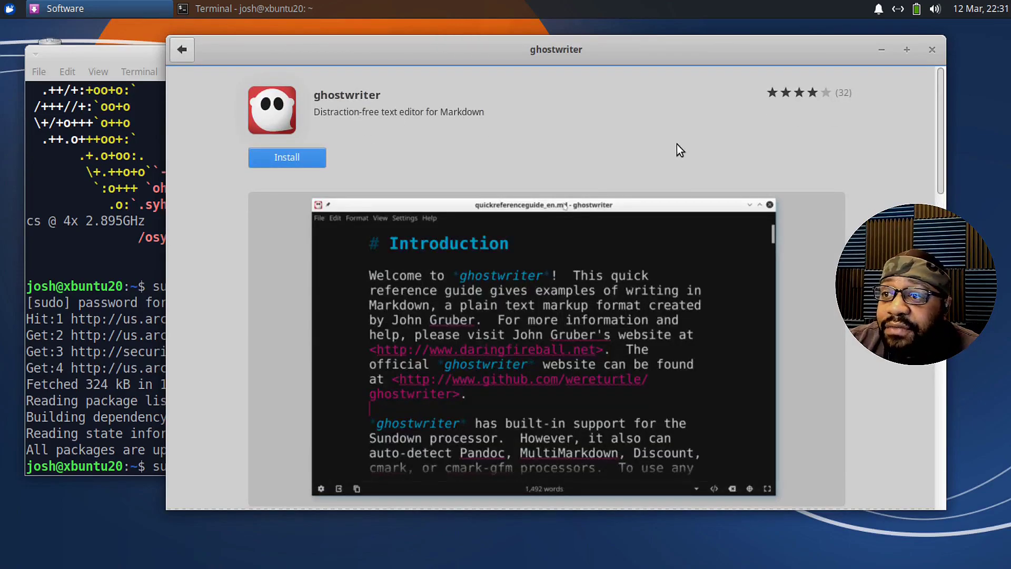
{"action": "scroll", "coordinate": [678, 141], "scroll_direction": "down", "scroll_amount": 7}
{"action": "scroll", "coordinate": [579, 208], "scroll_direction": "up", "scroll_amount": 7}
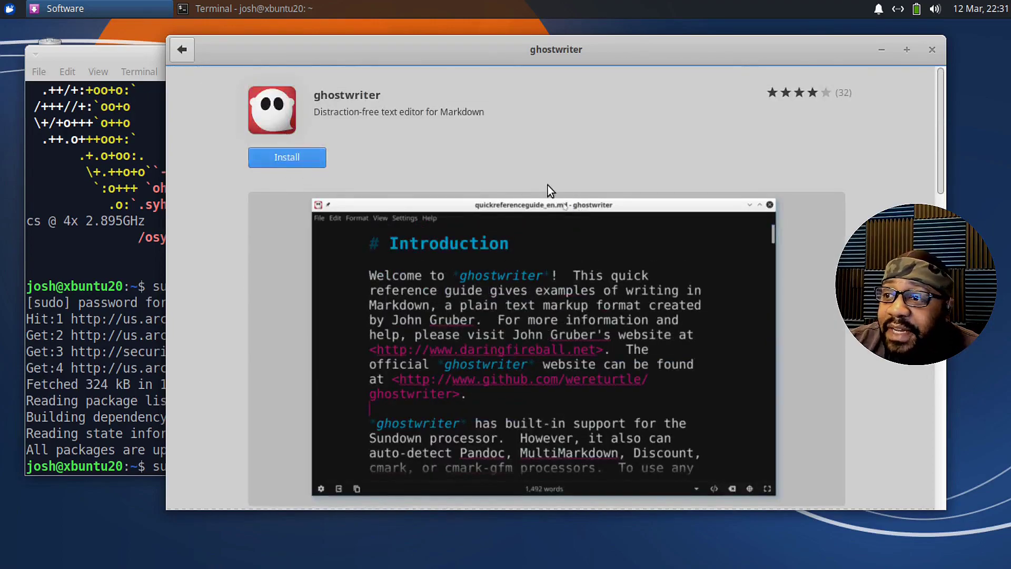
Look over ghostwriter's reviews, description and package details in the software catalog, and close the Software application
{"action": "scroll", "coordinate": [547, 187], "scroll_direction": "down", "scroll_amount": 7}
{"action": "scroll", "coordinate": [548, 188], "scroll_direction": "down", "scroll_amount": 8}
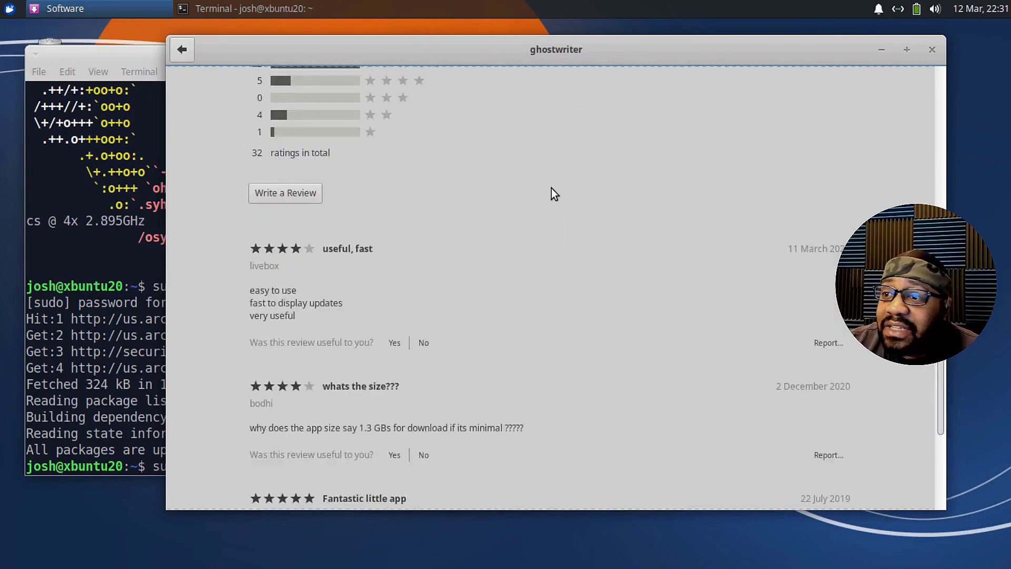
{"action": "scroll", "coordinate": [551, 184], "scroll_direction": "up", "scroll_amount": 15}
{"action": "scroll", "coordinate": [556, 187], "scroll_direction": "down", "scroll_amount": 6}
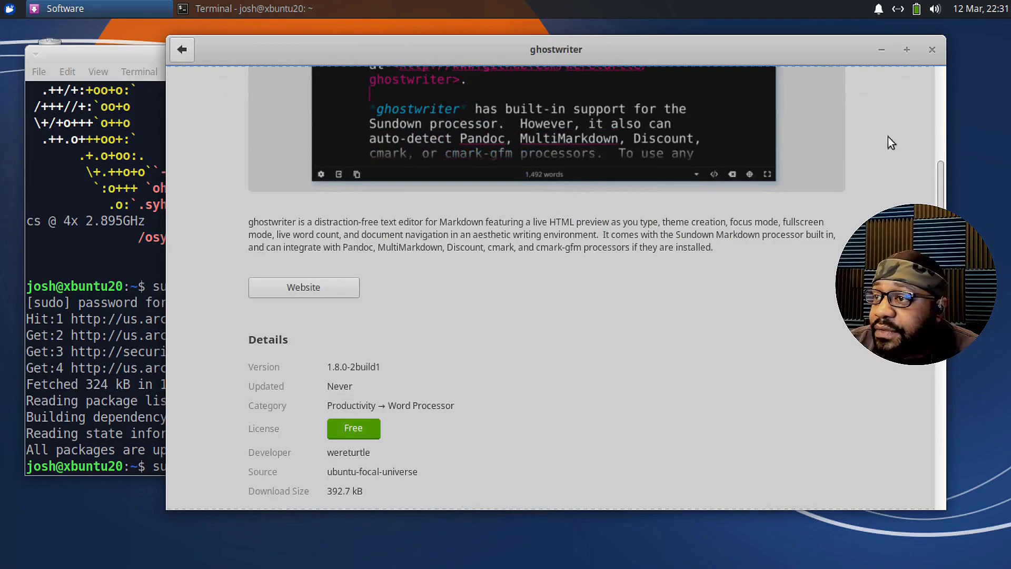
{"action": "scroll", "coordinate": [564, 205], "scroll_direction": "up", "scroll_amount": 6}
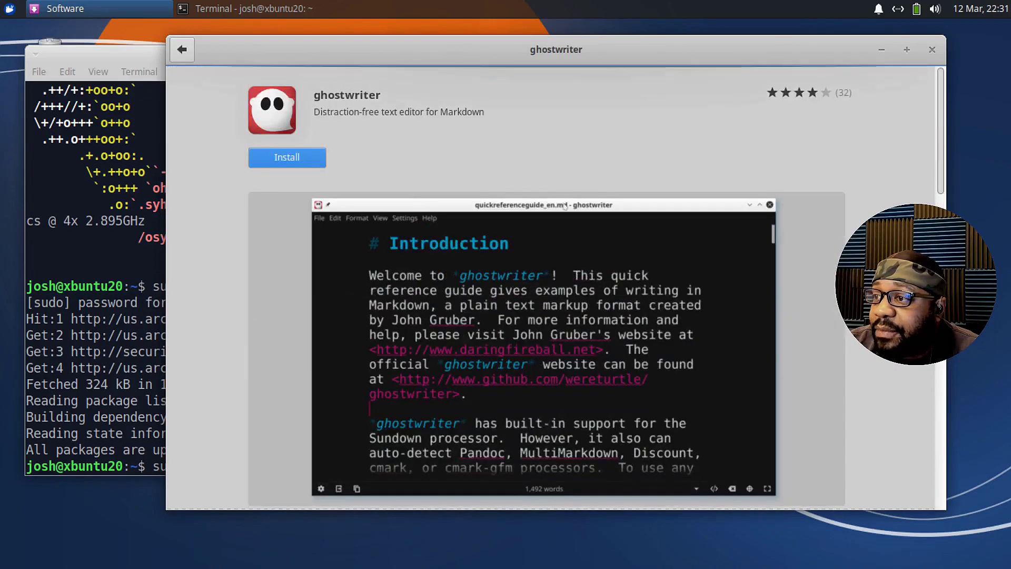
{"action": "left_click", "coordinate": [931, 51]}
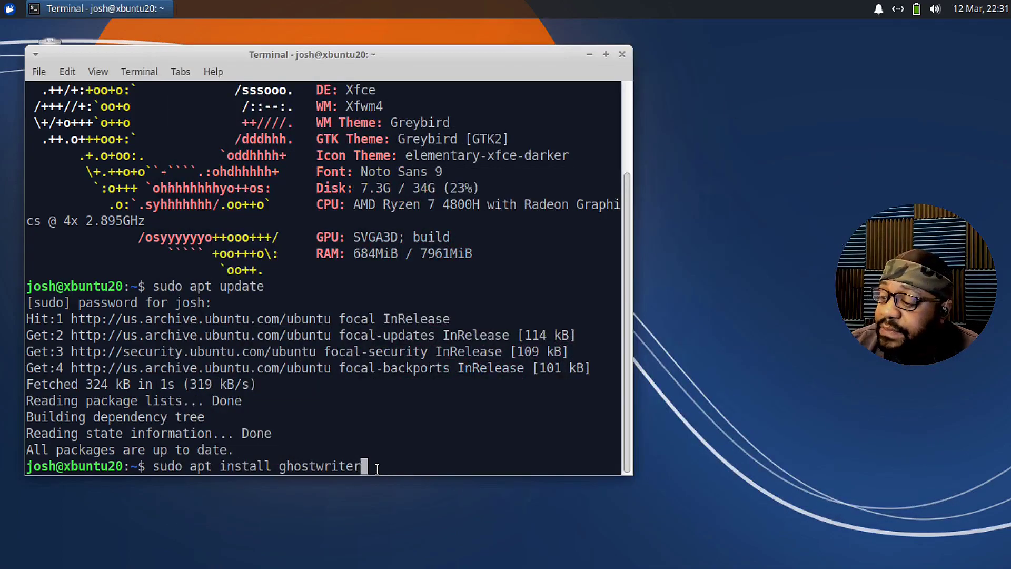
Run the prepared sudo apt install ghostwriter command, accept the installation, and exit the terminal once it completes
{"action": "key", "text": "Return"}
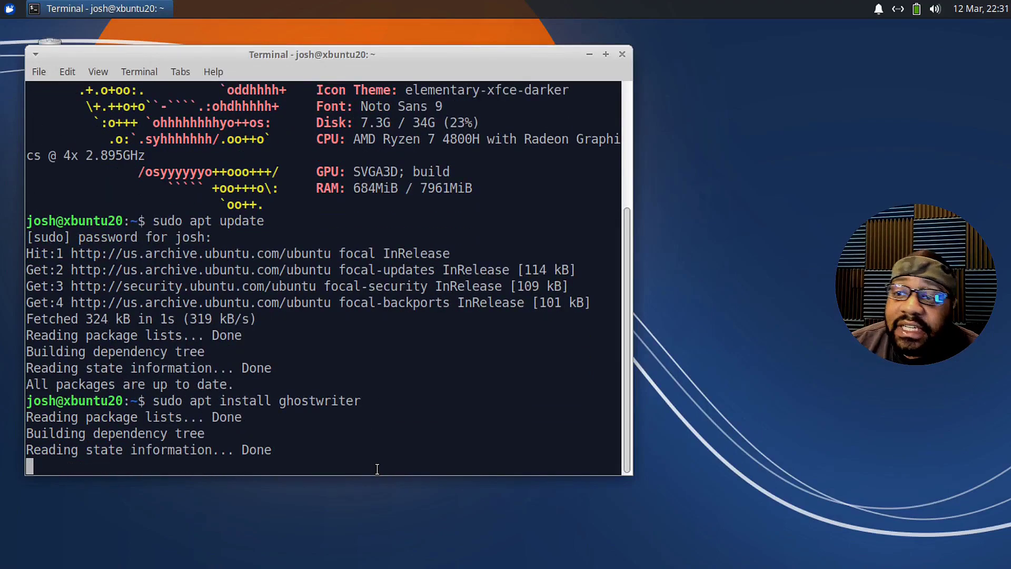
{"action": "key", "text": "Return"}
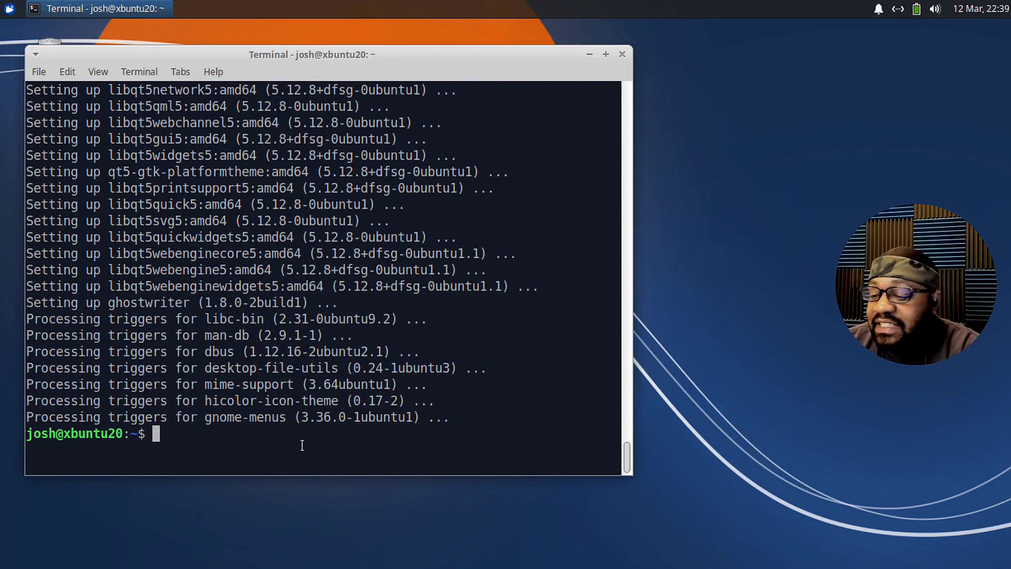
{"action": "type", "text": "exit"}
{"action": "key", "text": "Return"}
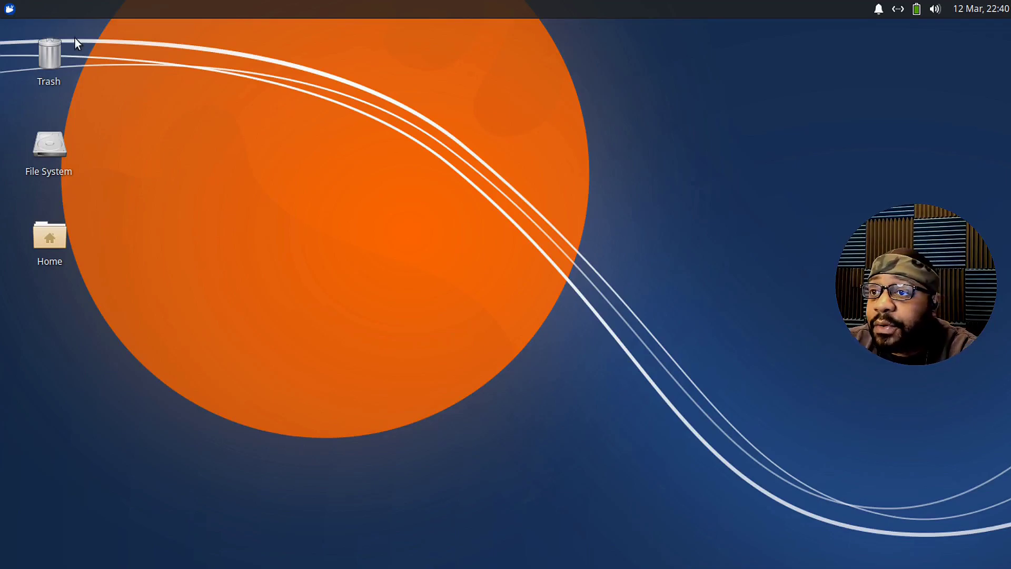
Find ghostwriter among the installed applications by searching for ghost, launch it and move its window toward the desktop's centre
{"action": "left_click", "coordinate": [10, 11]}
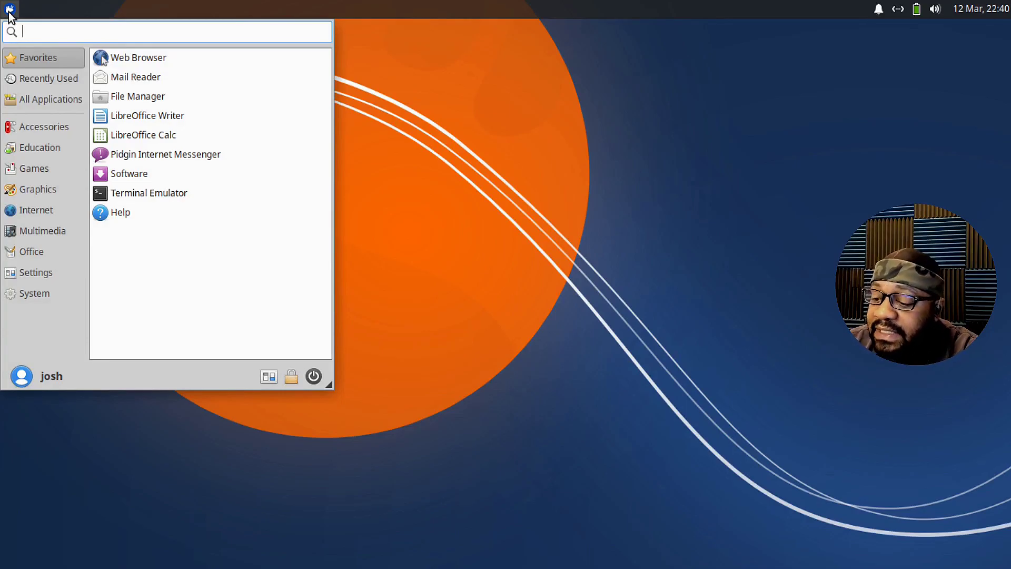
{"action": "type", "text": "ghost"}
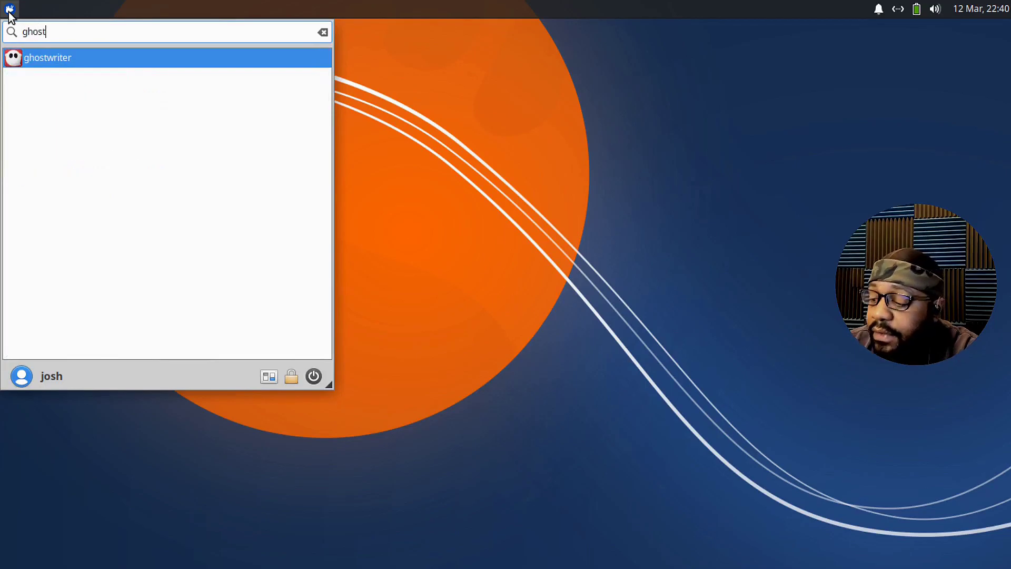
{"action": "key", "text": "Return"}
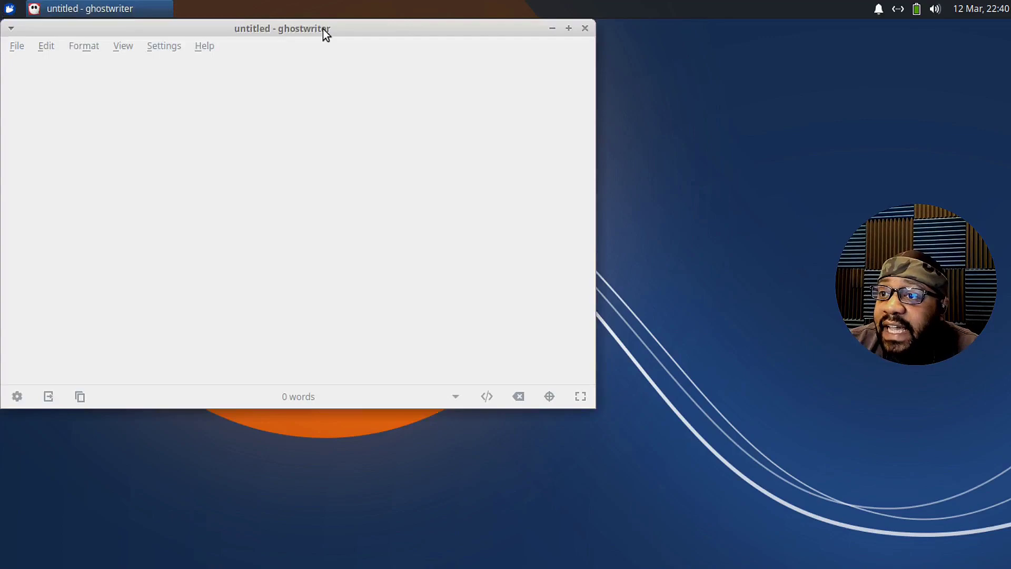
{"action": "left_click_drag", "start_coordinate": [323, 30], "coordinate": [433, 114]}
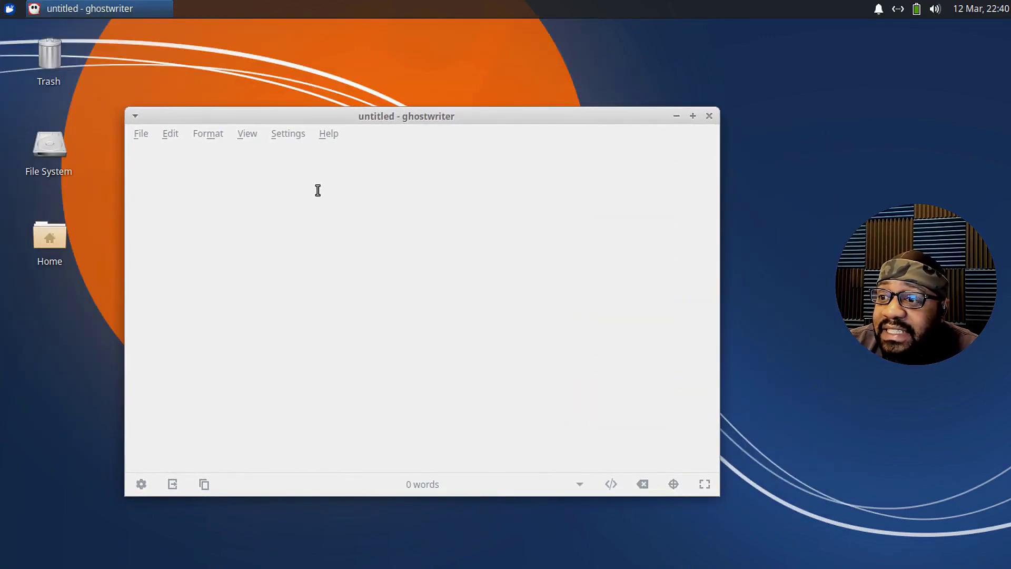
Switch the editor's theme to Classic Dark and reposition the ghostwriter window slightly higher on the desktop
{"action": "left_click", "coordinate": [247, 131]}
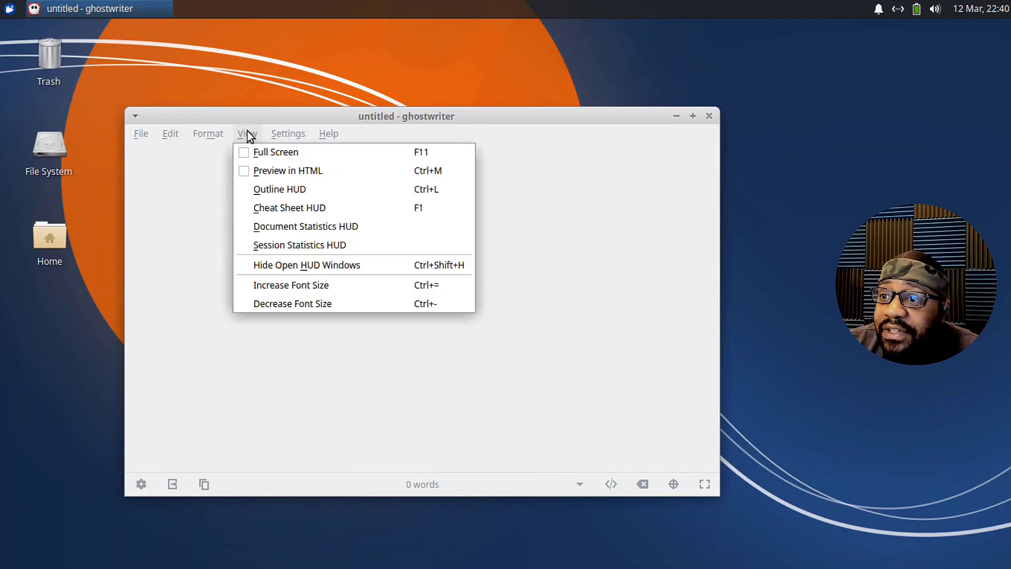
{"action": "mouse_move", "coordinate": [289, 134]}
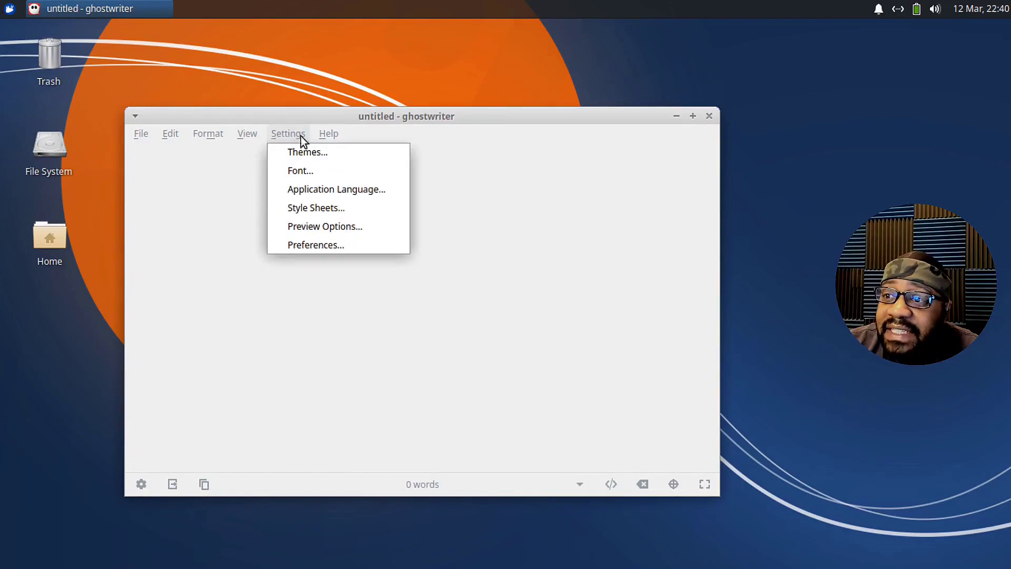
{"action": "left_click", "coordinate": [294, 152]}
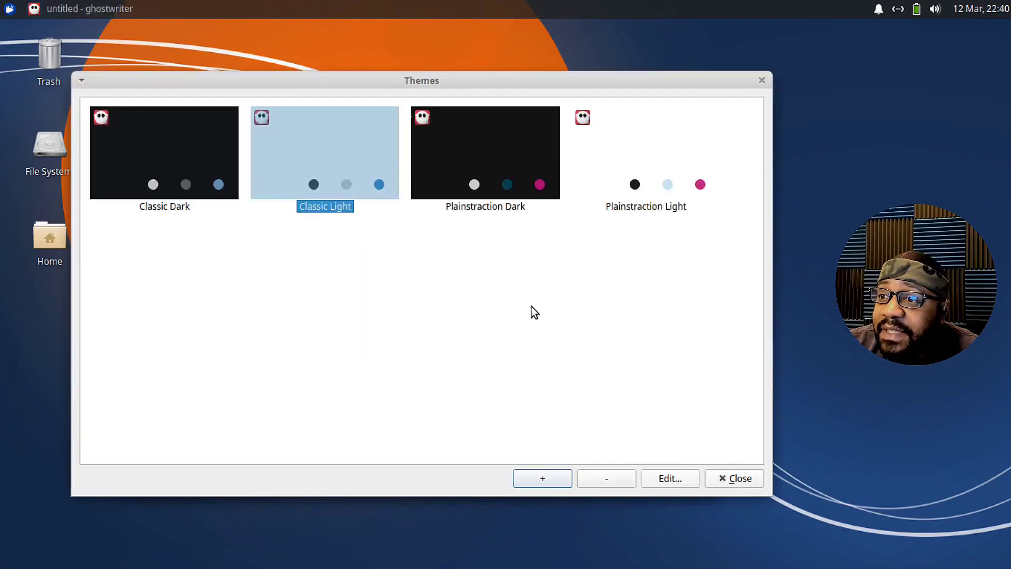
{"action": "left_click", "coordinate": [482, 158]}
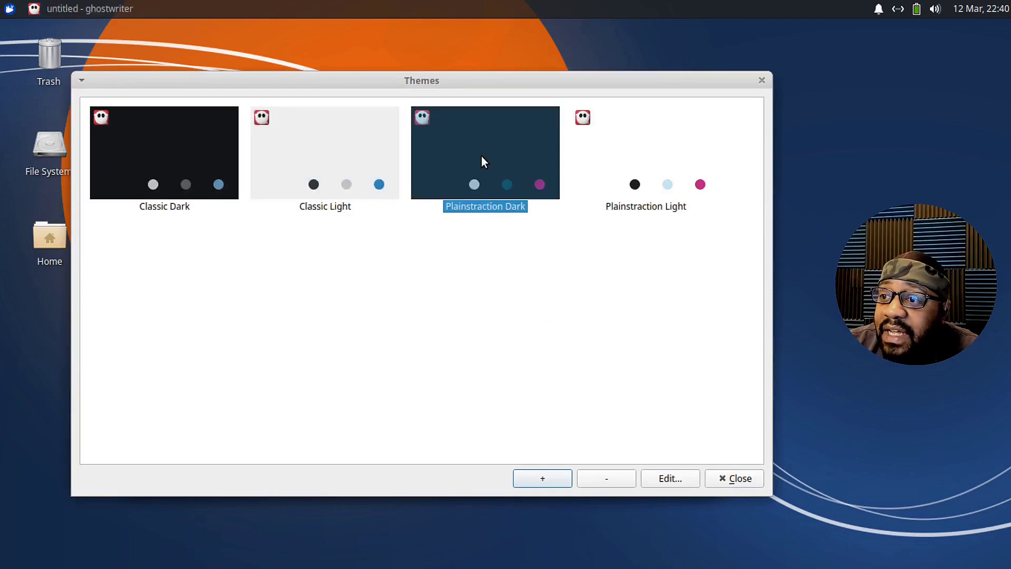
{"action": "left_click", "coordinate": [179, 164]}
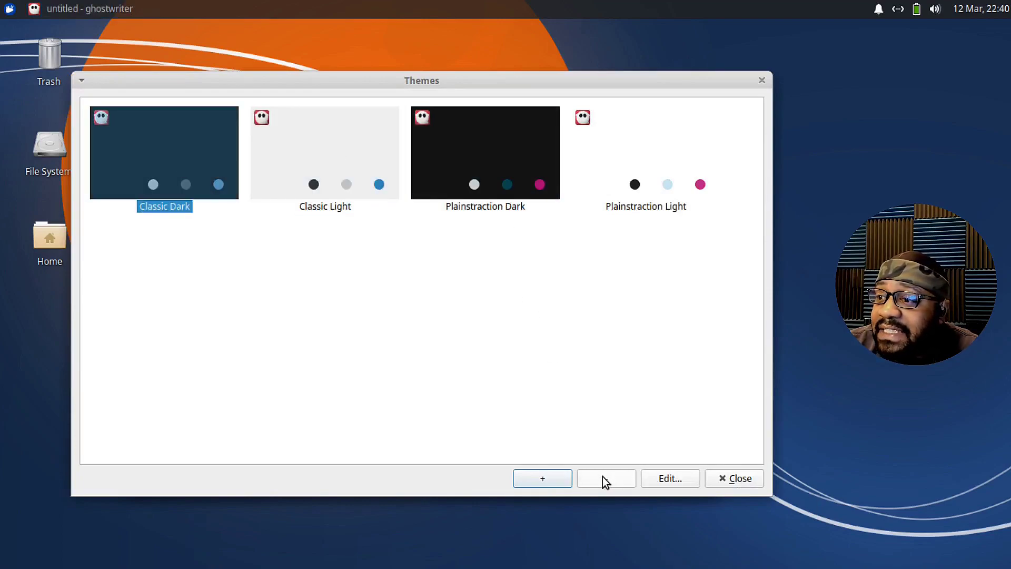
{"action": "left_click", "coordinate": [738, 481]}
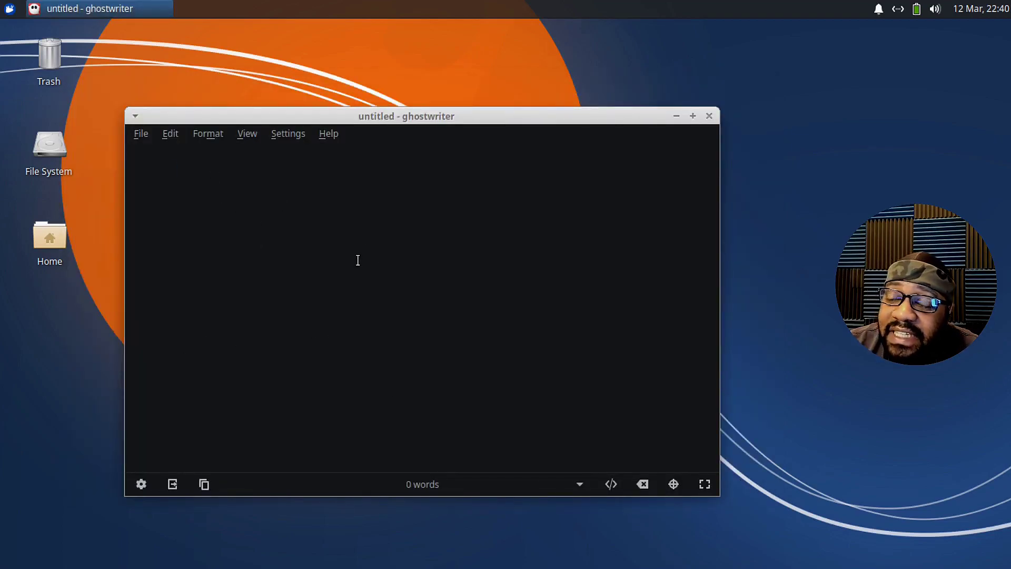
{"action": "left_click_drag", "start_coordinate": [421, 118], "coordinate": [399, 77]}
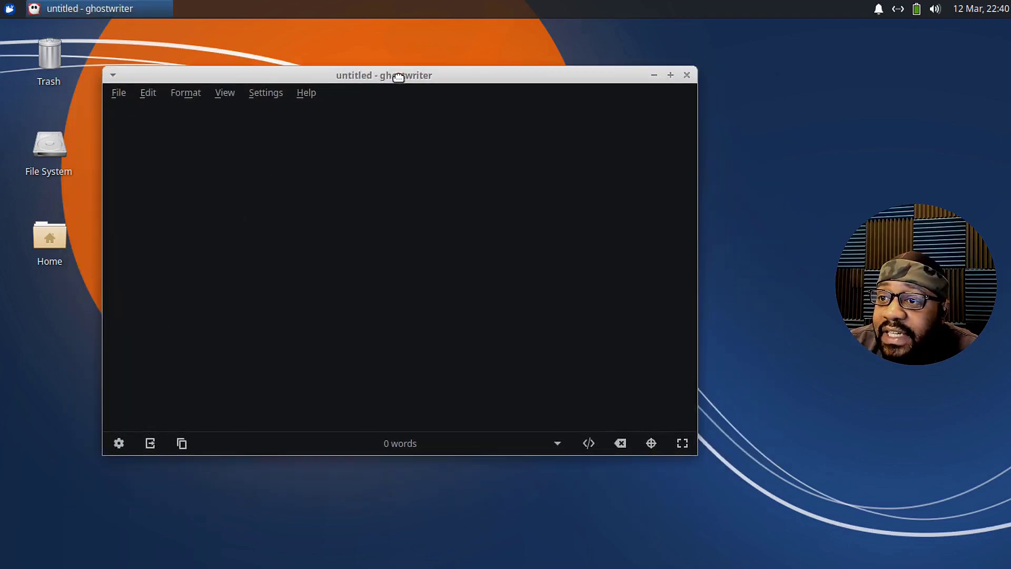
{"action": "left_click", "coordinate": [270, 90]}
{"action": "left_click", "coordinate": [271, 90]}
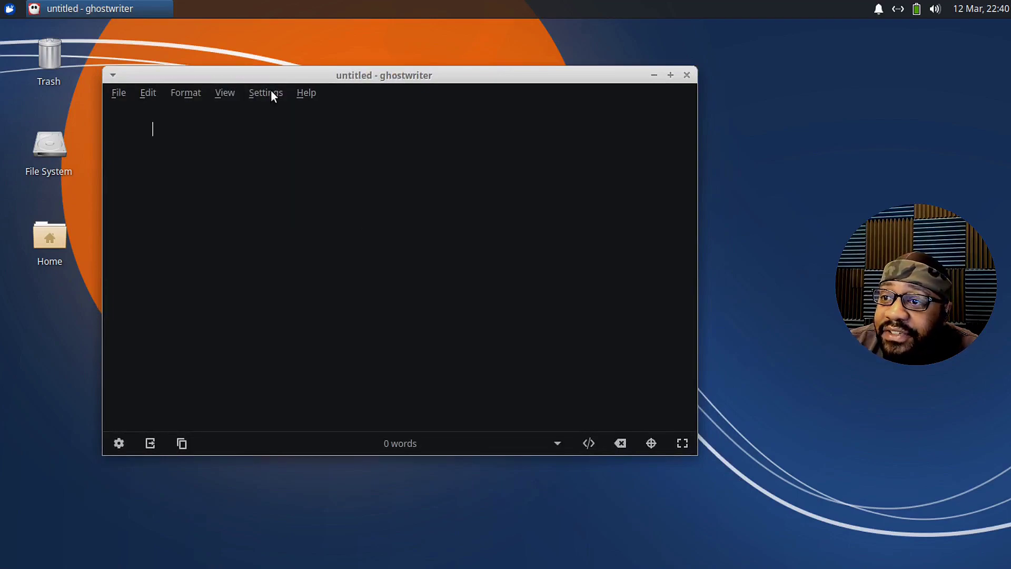
Open the document export dialog, check which output file types are offered, and cancel without exporting
{"action": "left_click", "coordinate": [121, 94]}
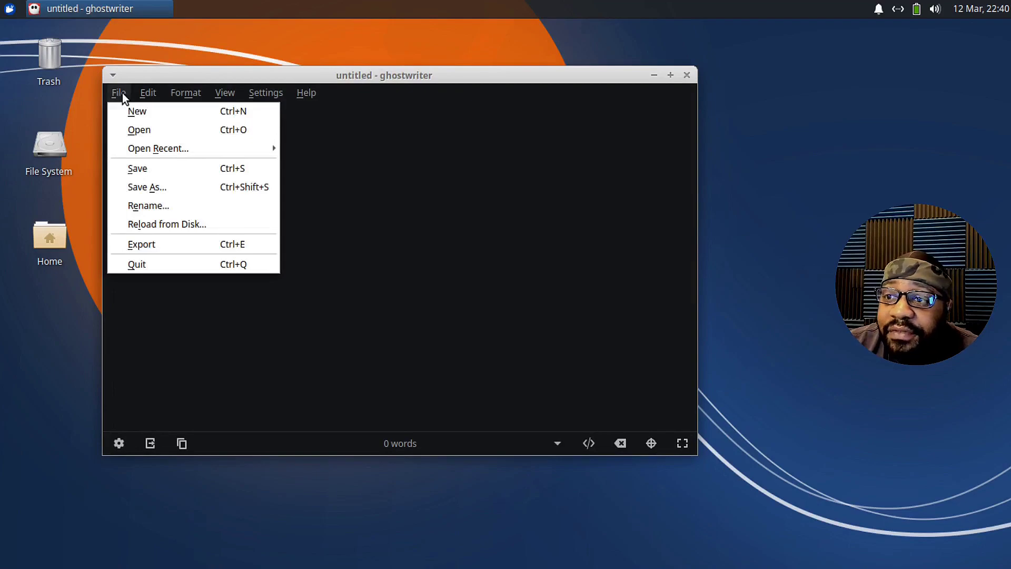
{"action": "mouse_move", "coordinate": [144, 153]}
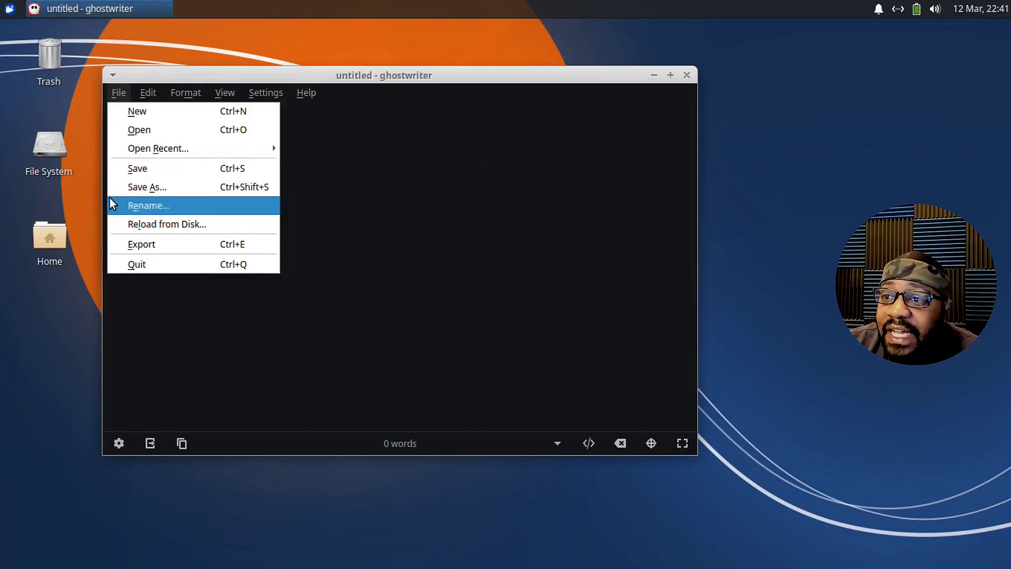
{"action": "left_click", "coordinate": [187, 245]}
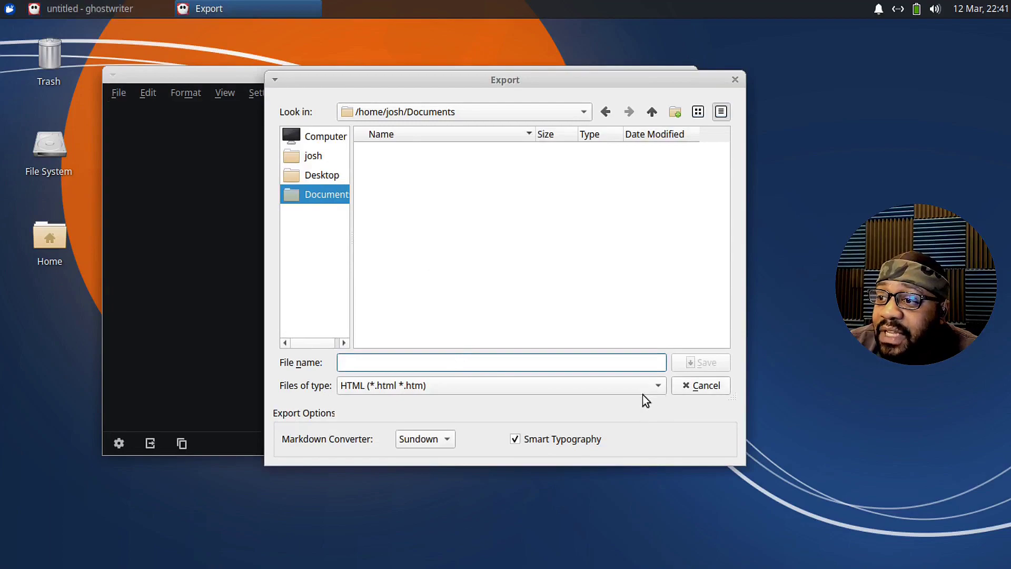
{"action": "left_click", "coordinate": [648, 390]}
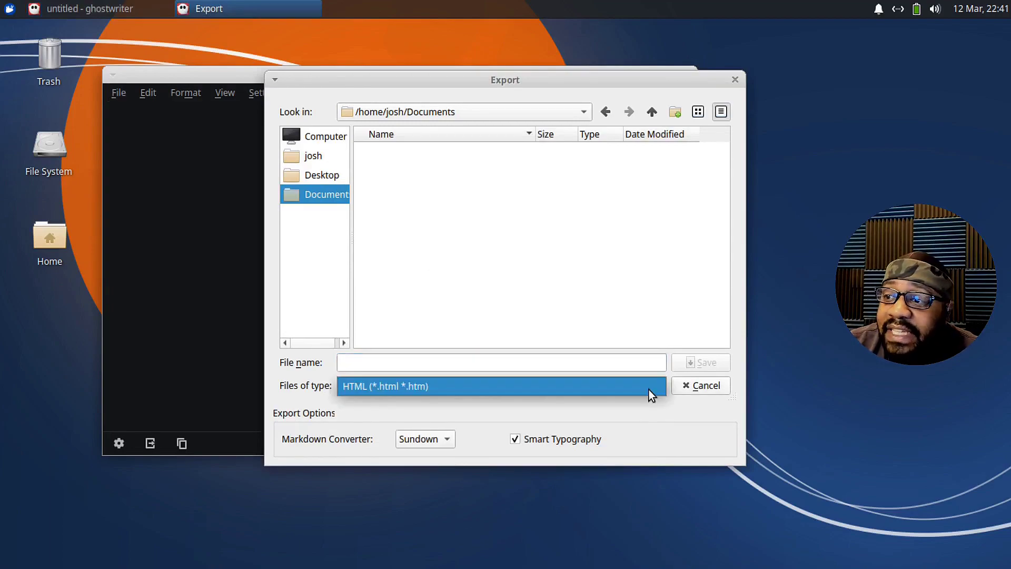
{"action": "left_click", "coordinate": [649, 390]}
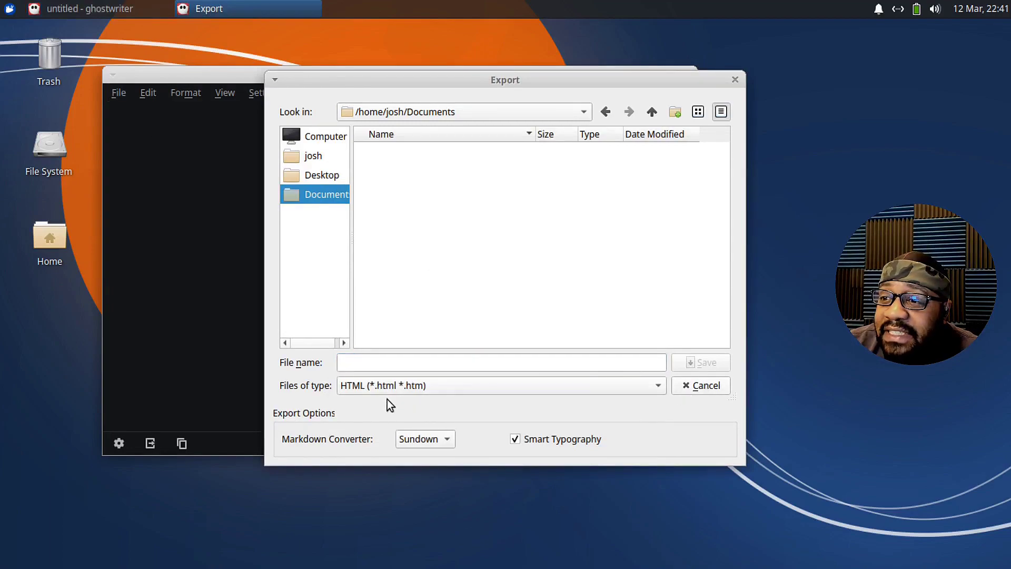
{"action": "left_click", "coordinate": [662, 389]}
{"action": "left_click", "coordinate": [660, 388]}
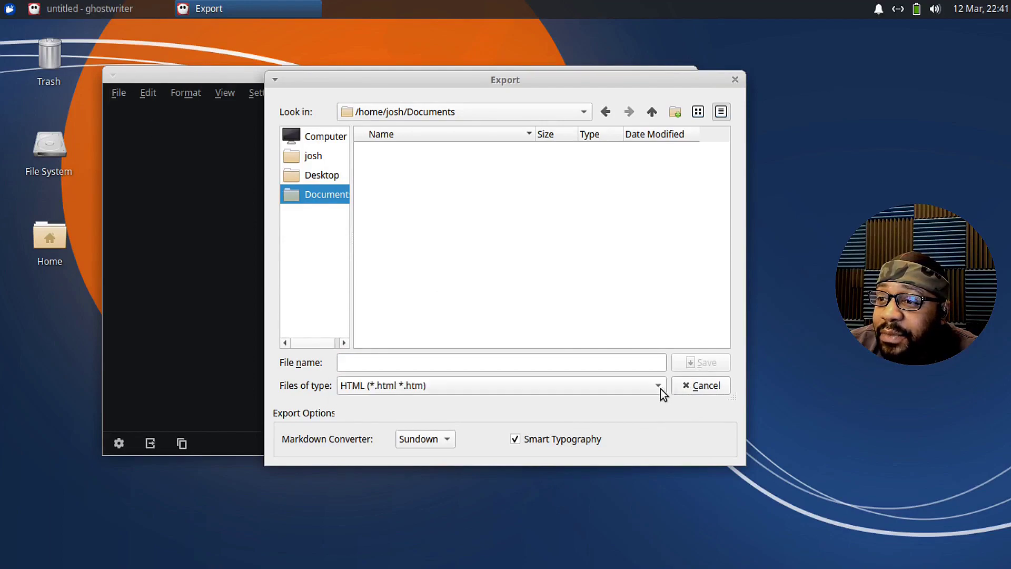
{"action": "left_click", "coordinate": [708, 386]}
Look over ghostwriter's available file, editing, formatting and view commands
{"action": "left_click", "coordinate": [117, 94]}
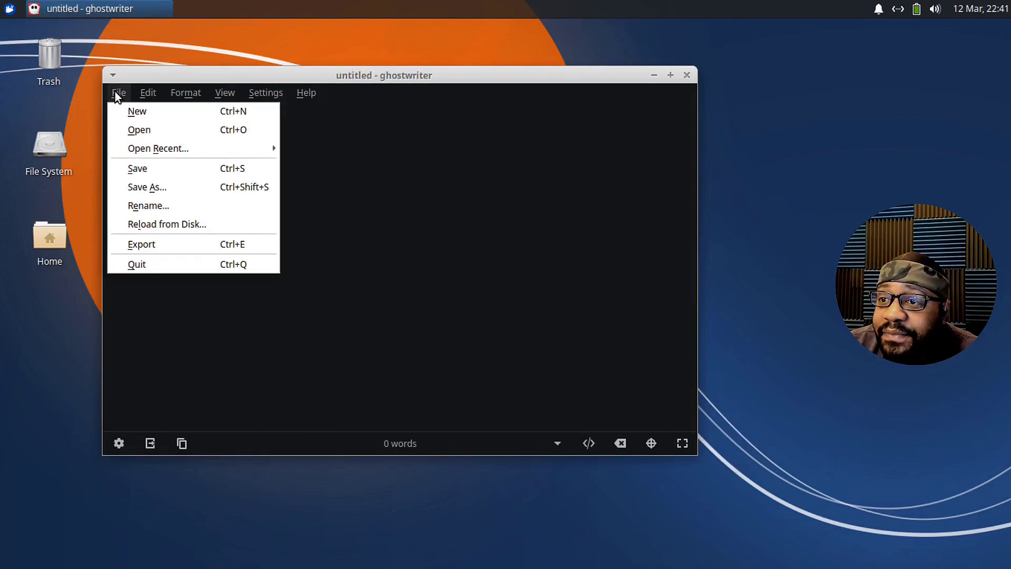
{"action": "mouse_move", "coordinate": [148, 93]}
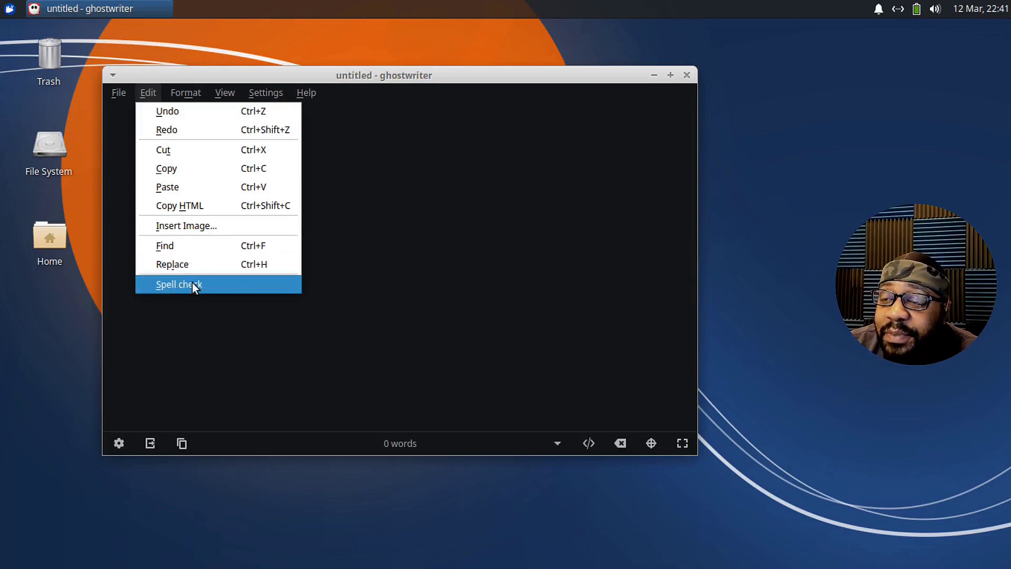
{"action": "mouse_move", "coordinate": [178, 95]}
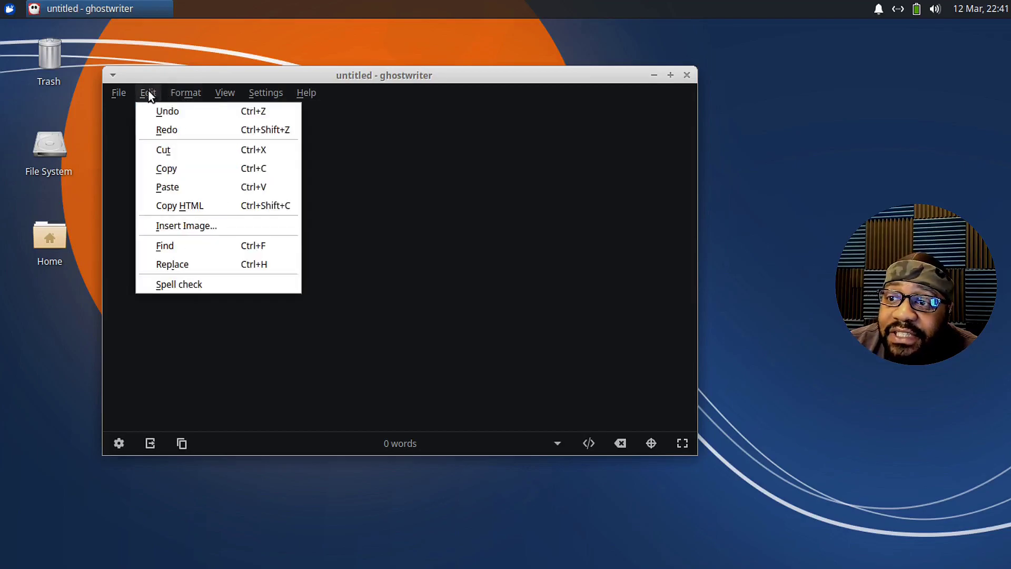
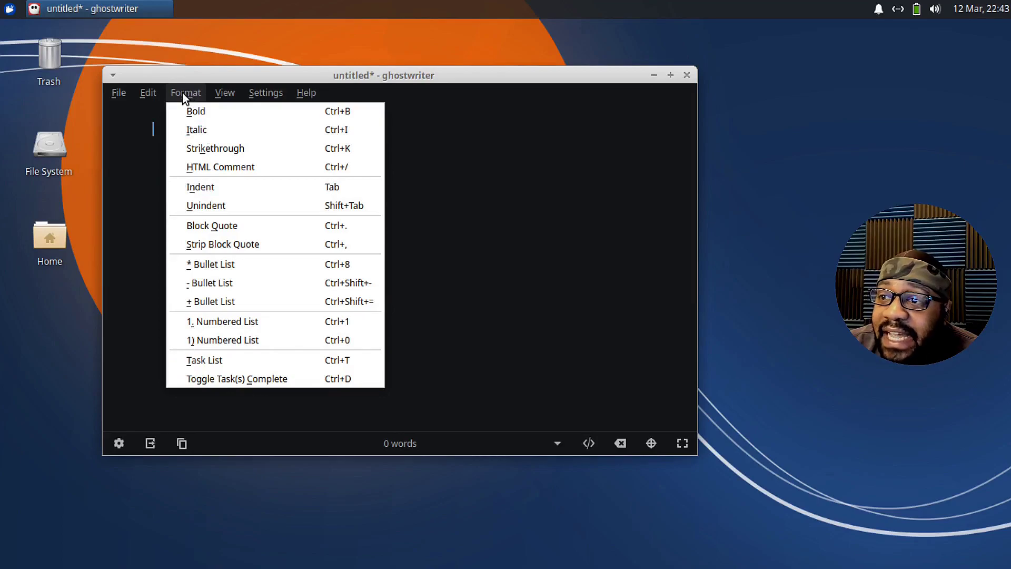
{"action": "mouse_move", "coordinate": [234, 101]}
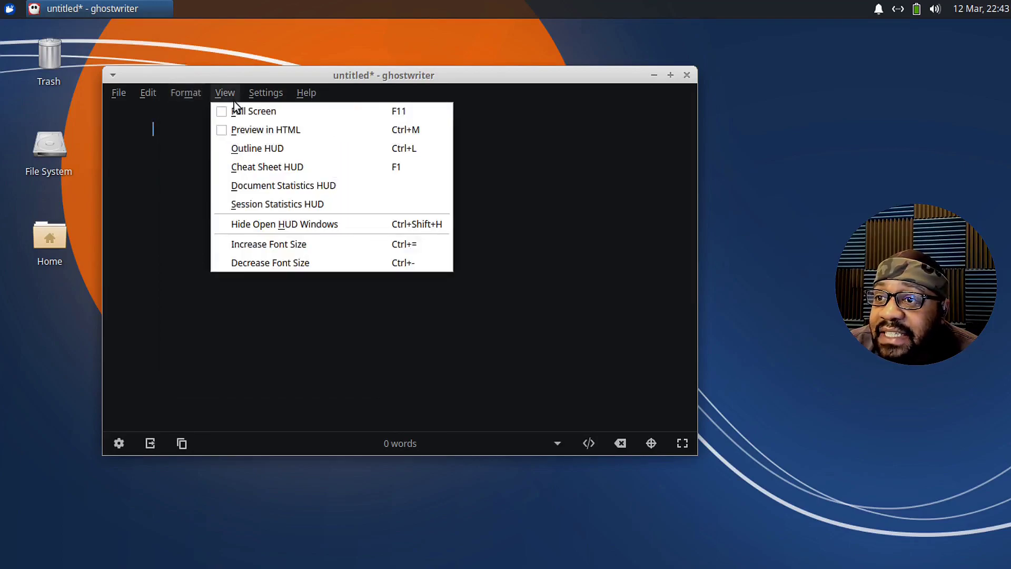
{"action": "mouse_move", "coordinate": [184, 90]}
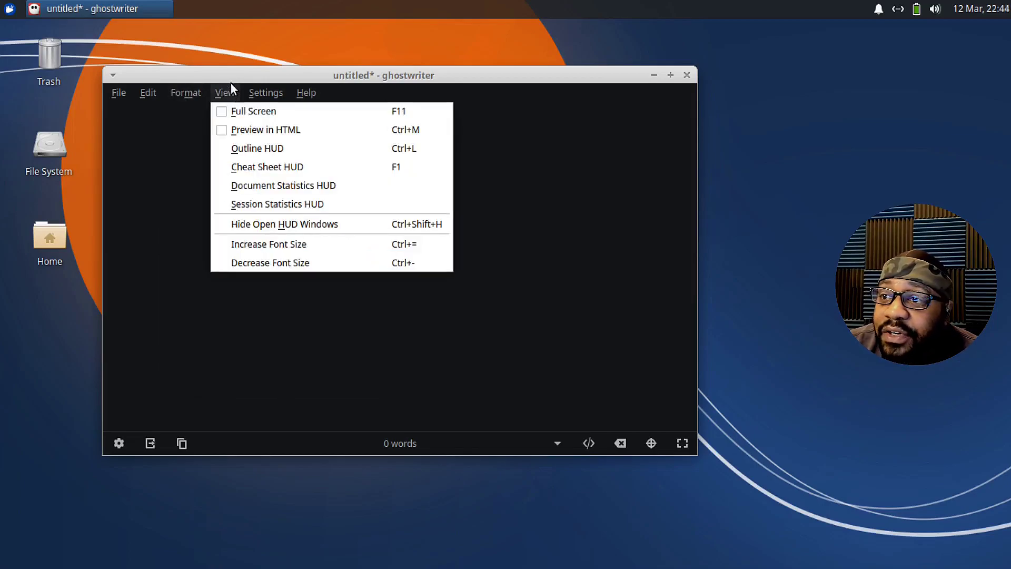
Review the General, Editor, Spell Check and HUD preferences, including the spelling dictionary choice, and close them without changes
{"action": "mouse_move", "coordinate": [274, 92]}
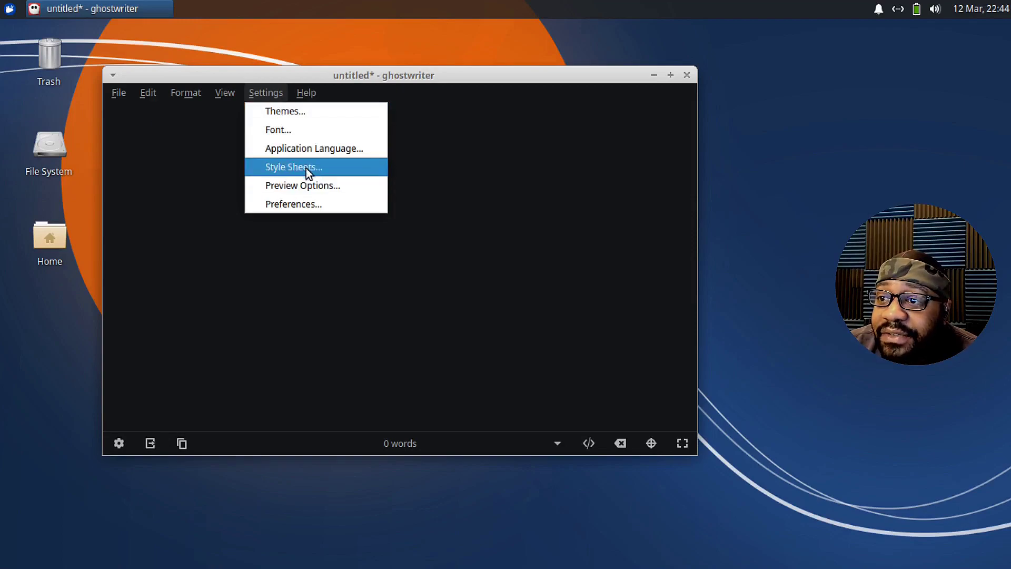
{"action": "left_click", "coordinate": [311, 205]}
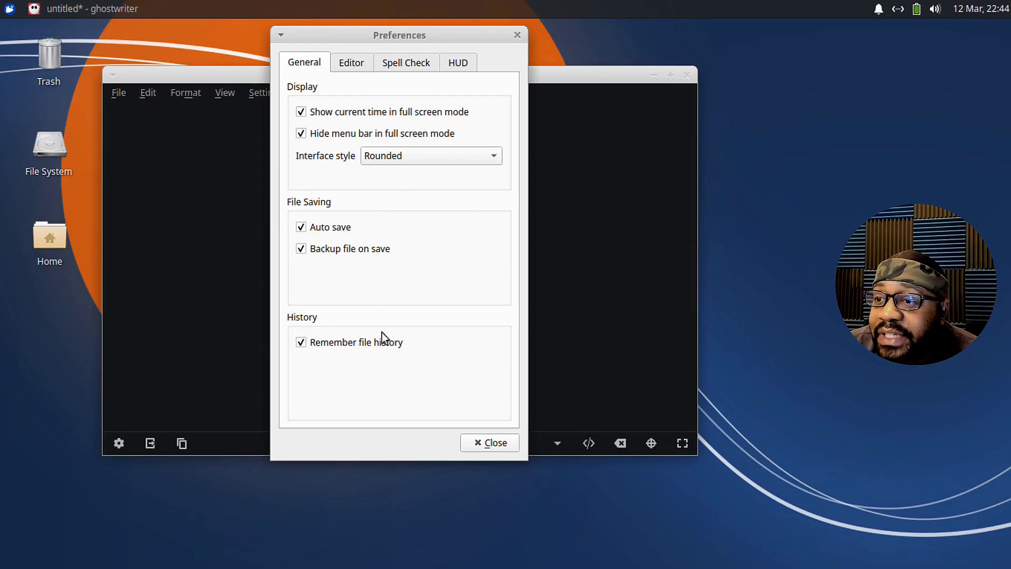
{"action": "left_click", "coordinate": [349, 65]}
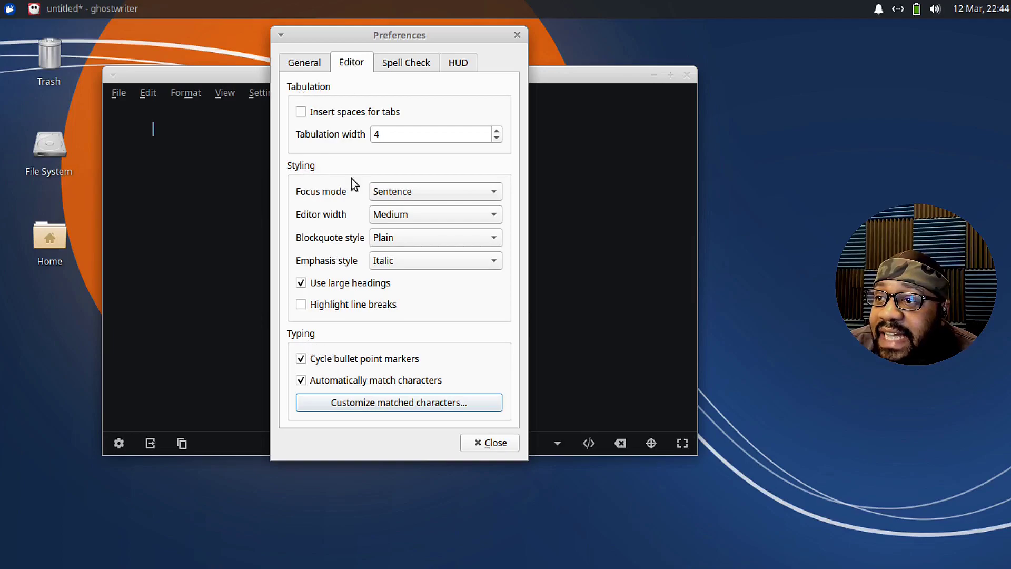
{"action": "left_click", "coordinate": [408, 63]}
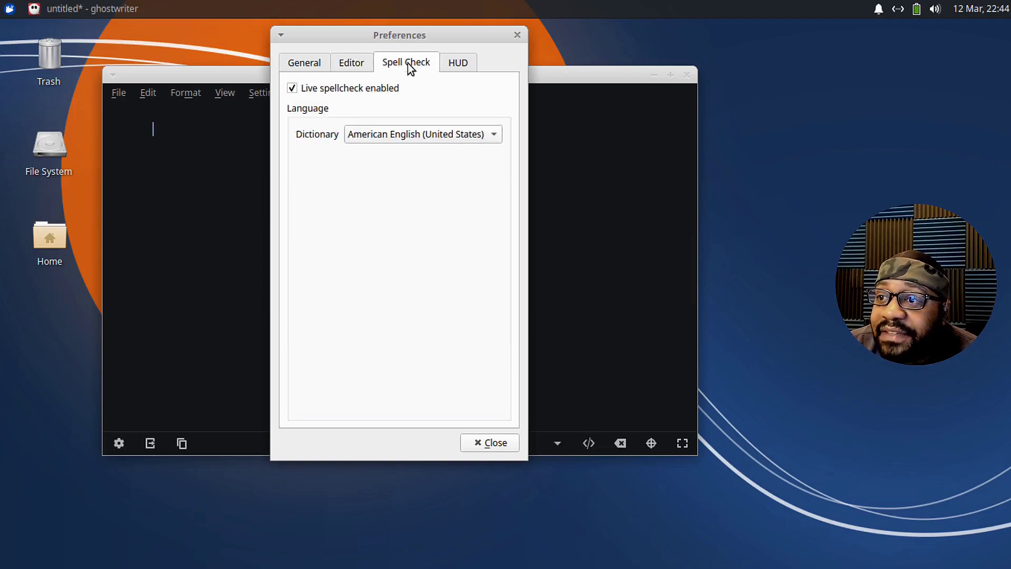
{"action": "left_click", "coordinate": [496, 135]}
{"action": "left_click", "coordinate": [495, 134]}
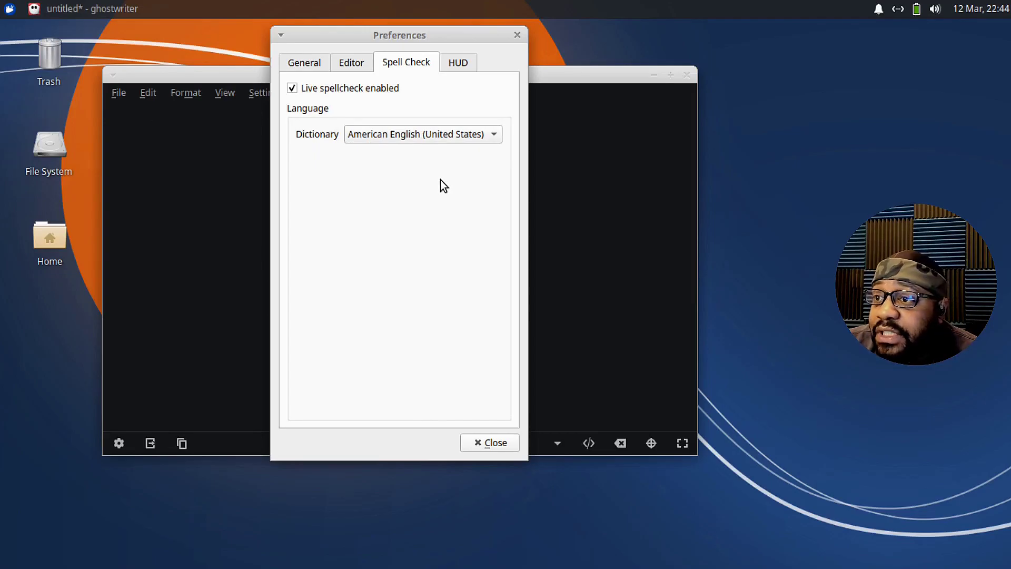
{"action": "left_click", "coordinate": [455, 62]}
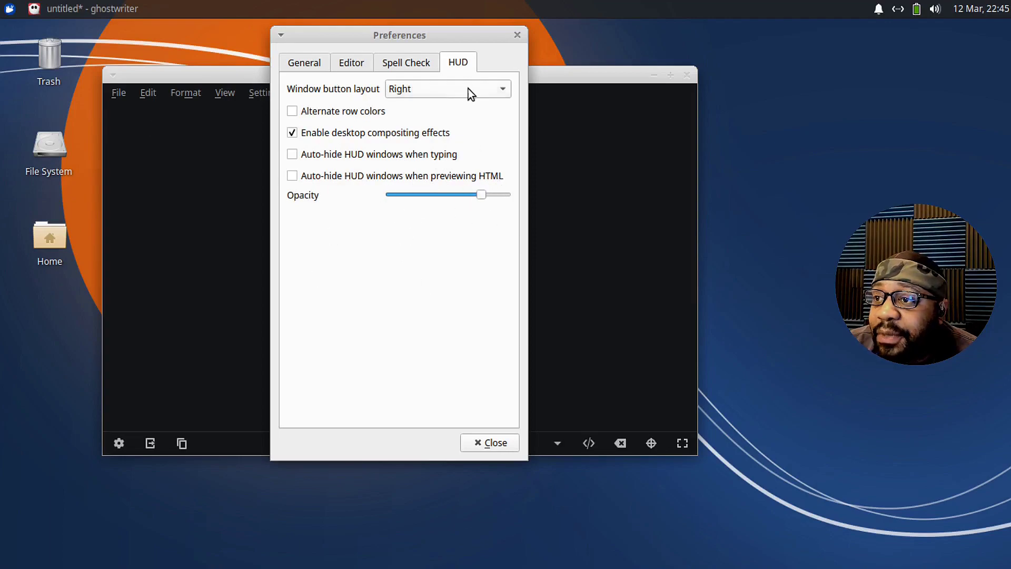
{"action": "left_click", "coordinate": [492, 445]}
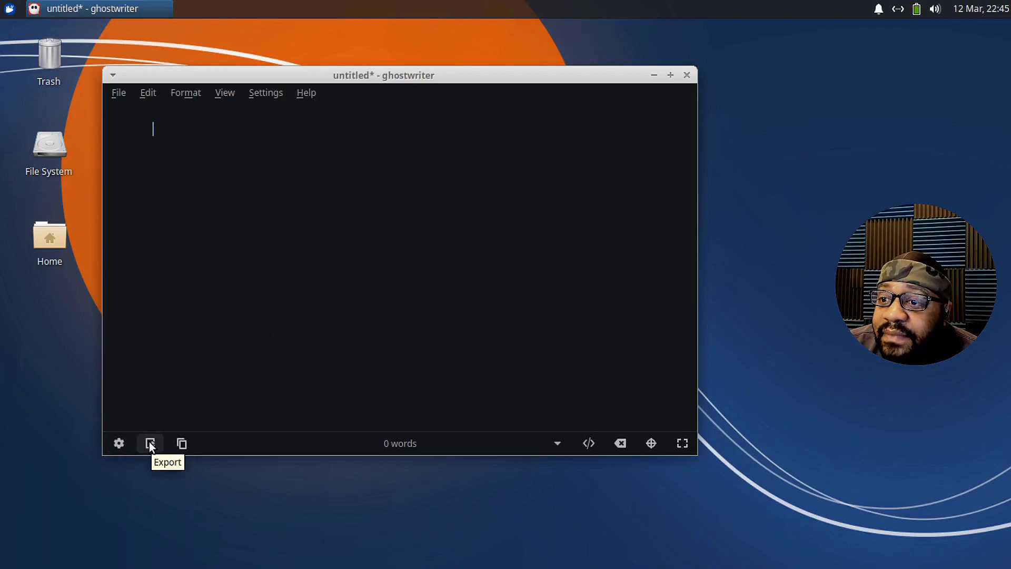
Check the Markdown flavor and style sheet choices in the preview options, and look at the export dialog without exporting
{"action": "left_click", "coordinate": [118, 444]}
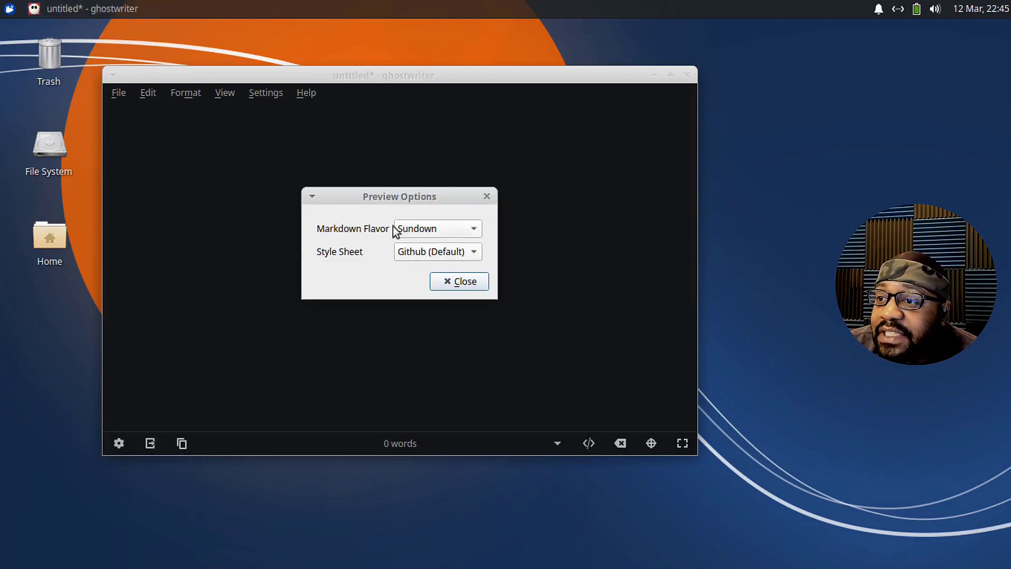
{"action": "left_click", "coordinate": [479, 225]}
{"action": "left_click", "coordinate": [479, 225]}
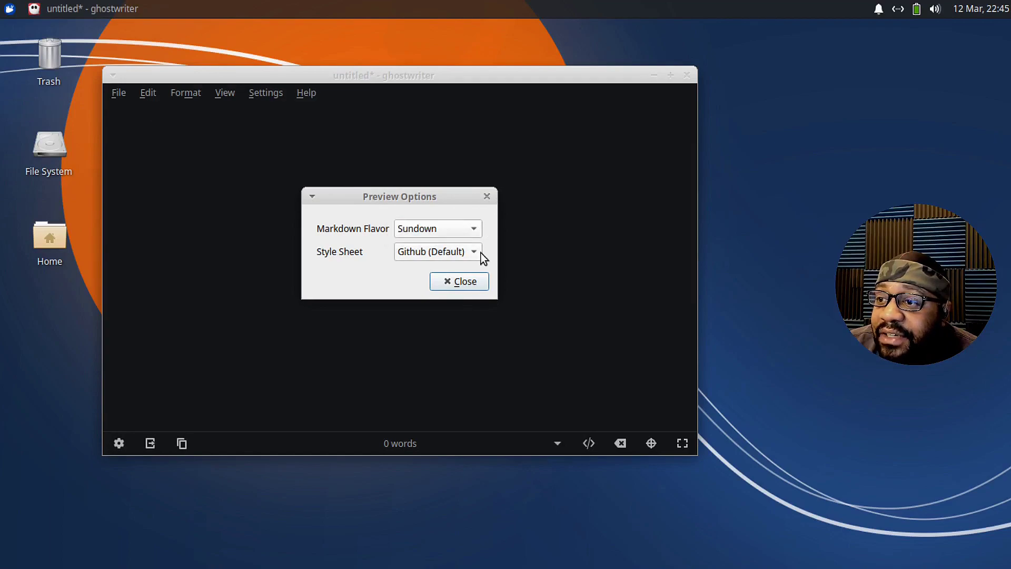
{"action": "left_click", "coordinate": [478, 254]}
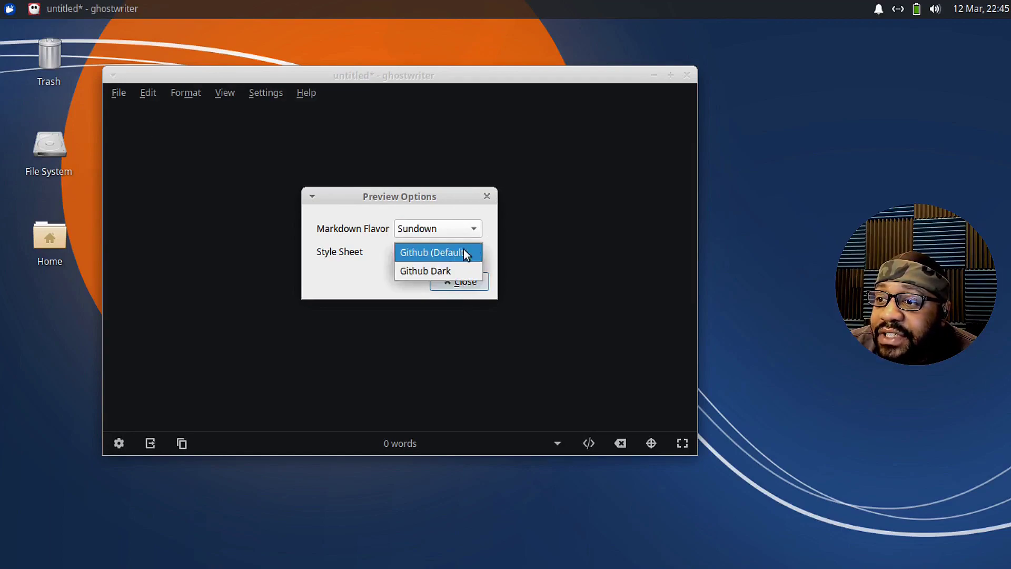
{"action": "left_click", "coordinate": [322, 275]}
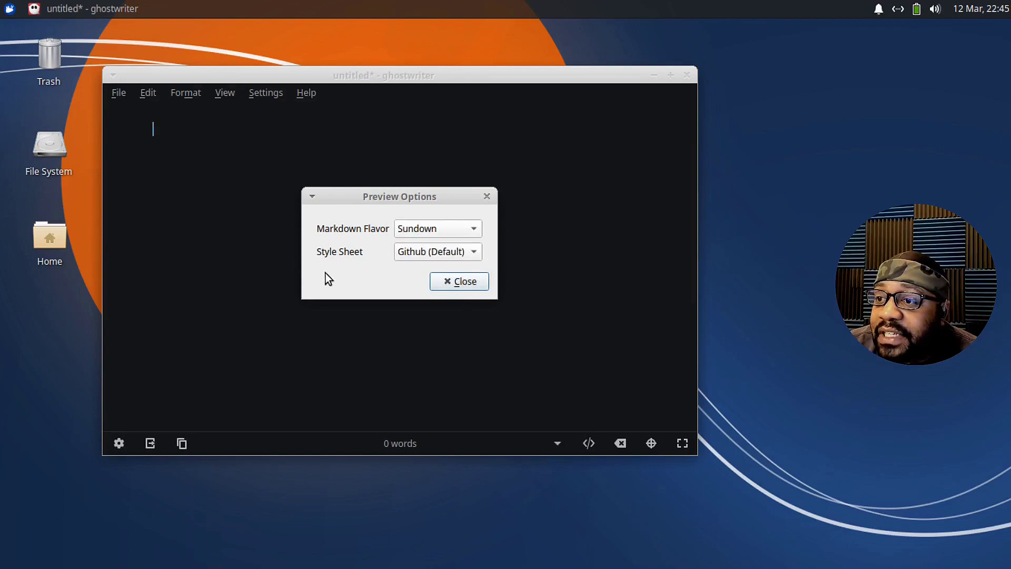
{"action": "left_click", "coordinate": [456, 282]}
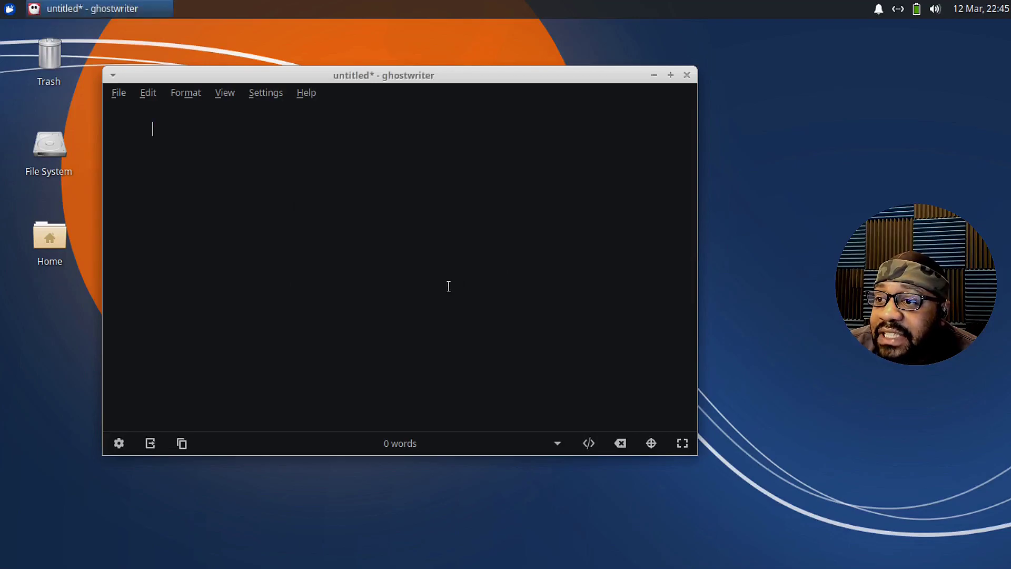
{"action": "left_click", "coordinate": [149, 445]}
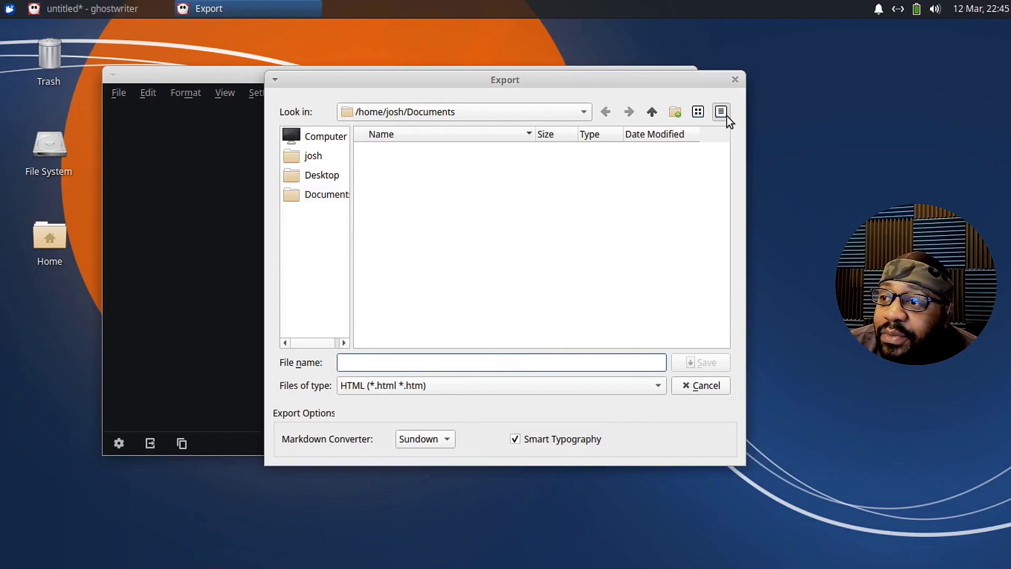
{"action": "left_click", "coordinate": [736, 80]}
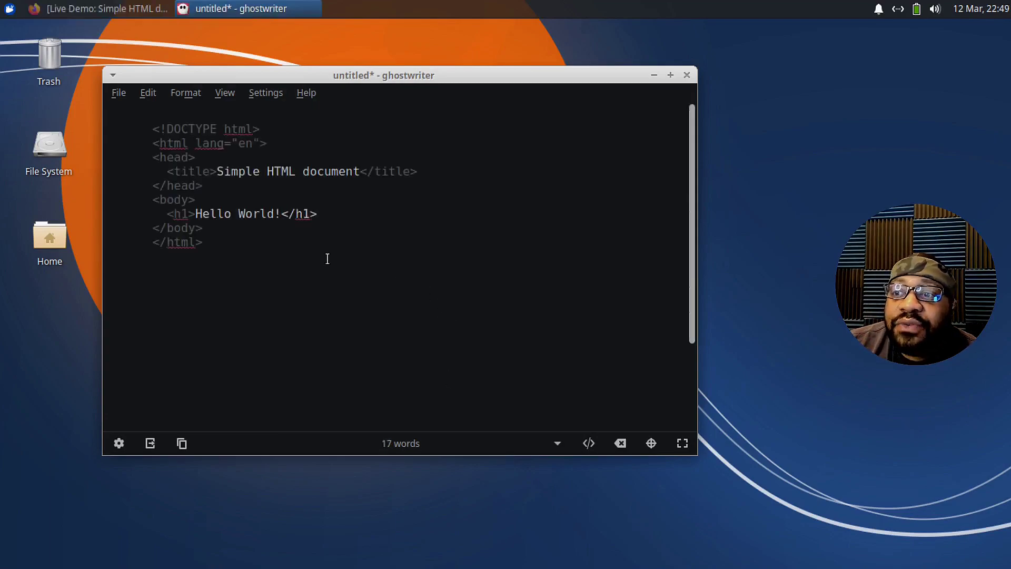
Show the live HTML preview beside the sample HTML document and widen the ghostwriter window to give both panes more room
{"action": "left_click", "coordinate": [298, 251]}
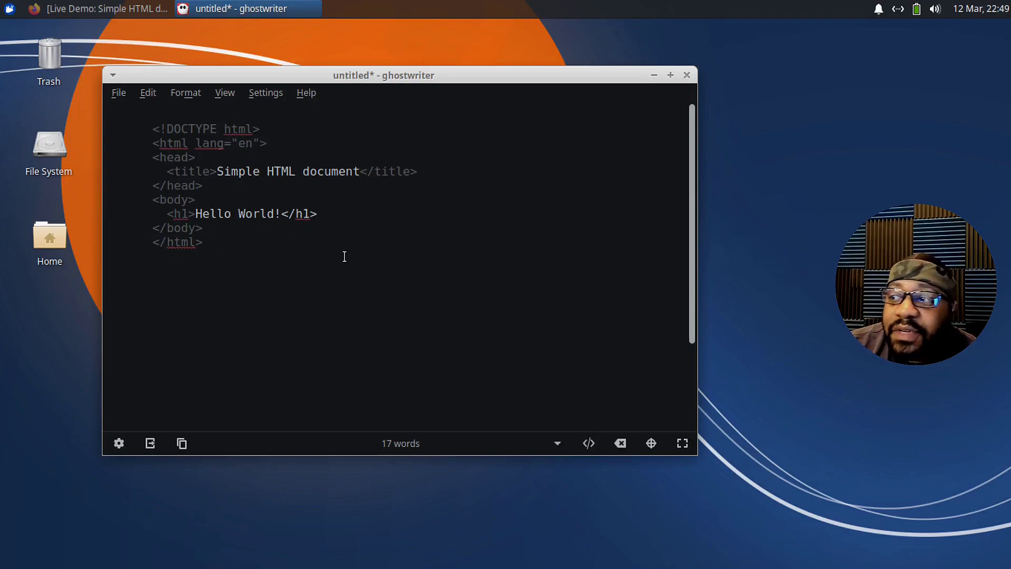
{"action": "left_click", "coordinate": [587, 443]}
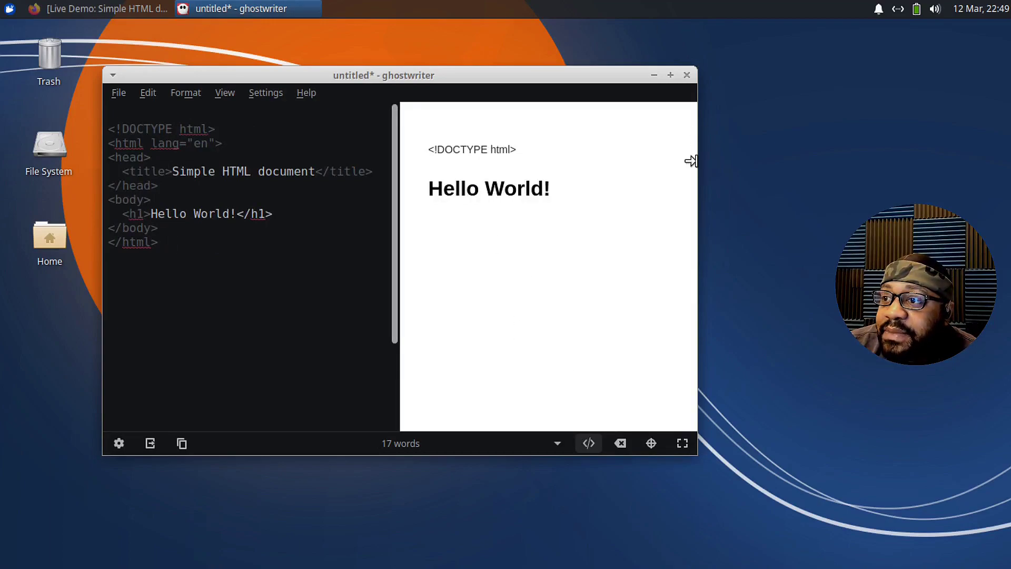
{"action": "left_click_drag", "start_coordinate": [690, 160], "coordinate": [917, 168]}
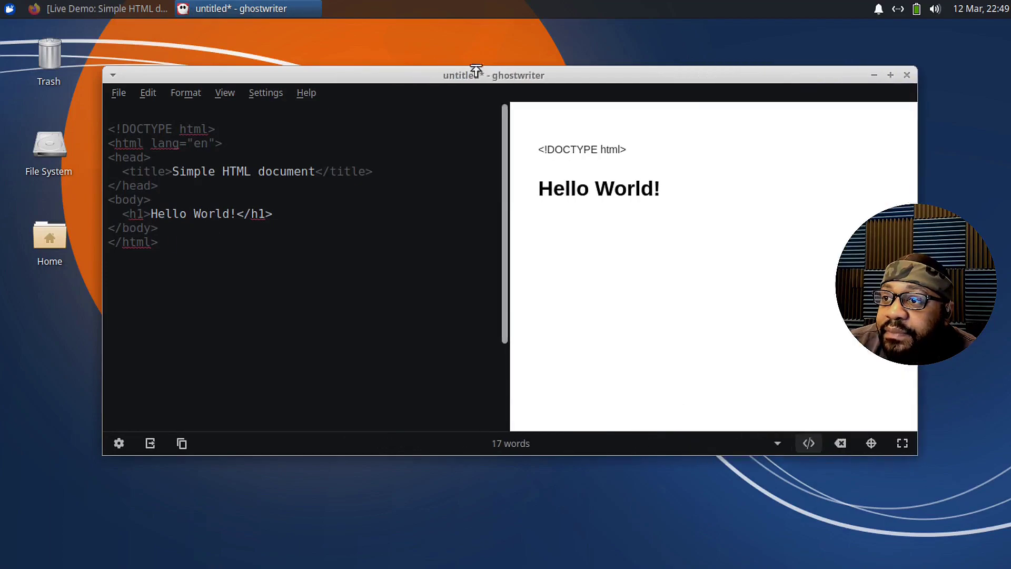
Delete the exclamation mark in the Hello World! heading to test the live preview, and put it back
{"action": "left_click", "coordinate": [232, 213]}
{"action": "key", "text": "Delete"}
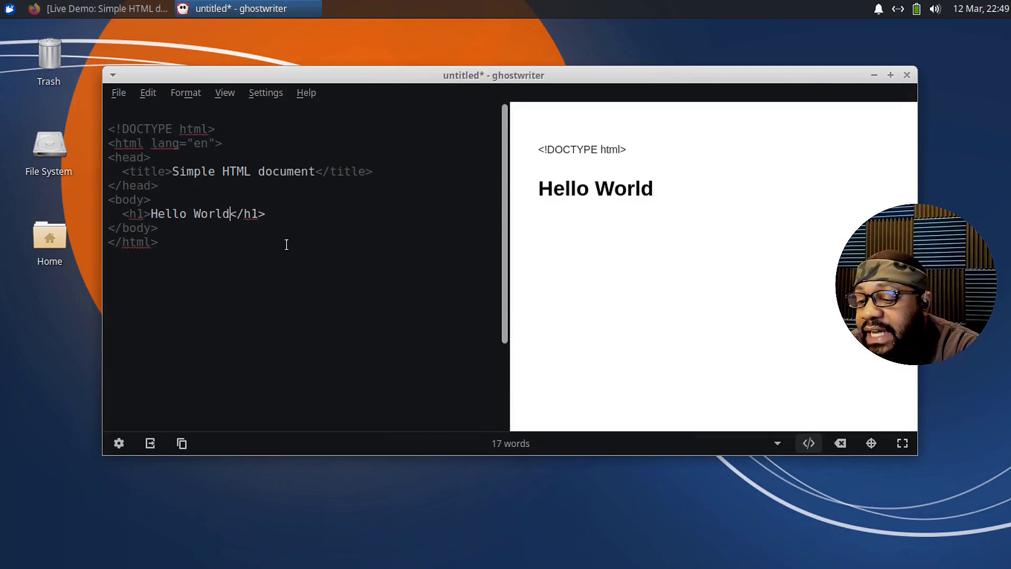
{"action": "type", "text": "!"}
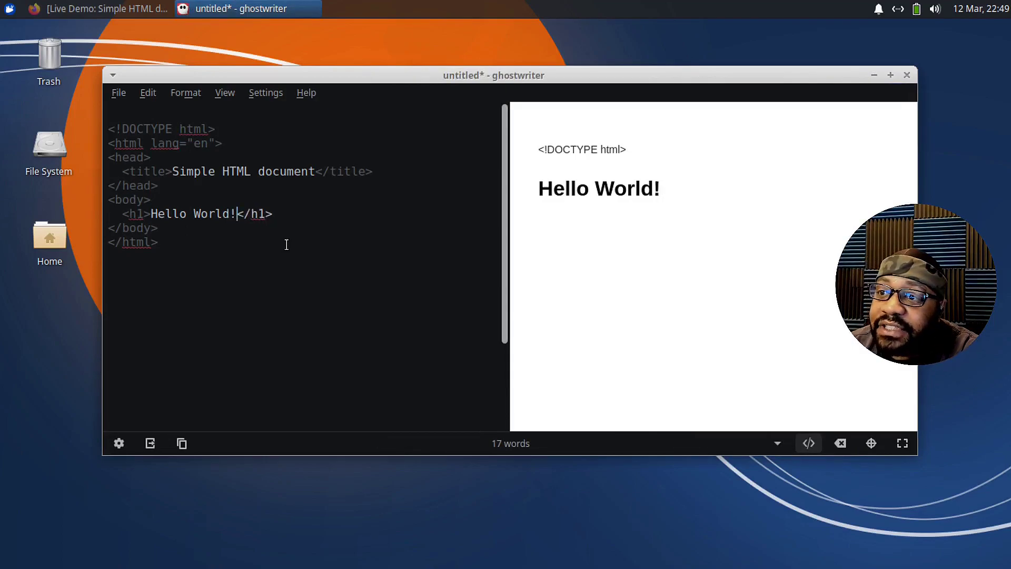
{"action": "key", "text": "Down"}
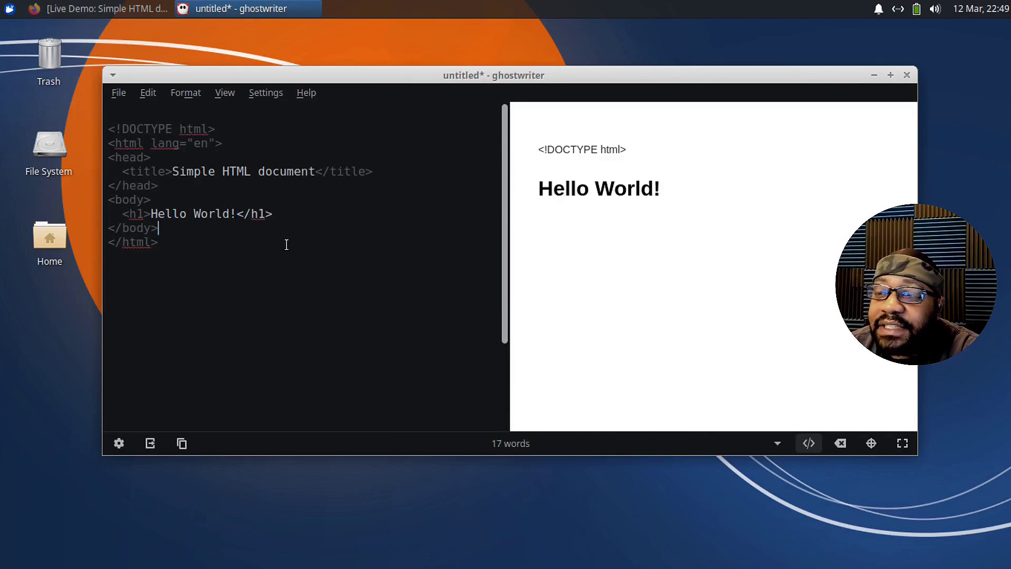